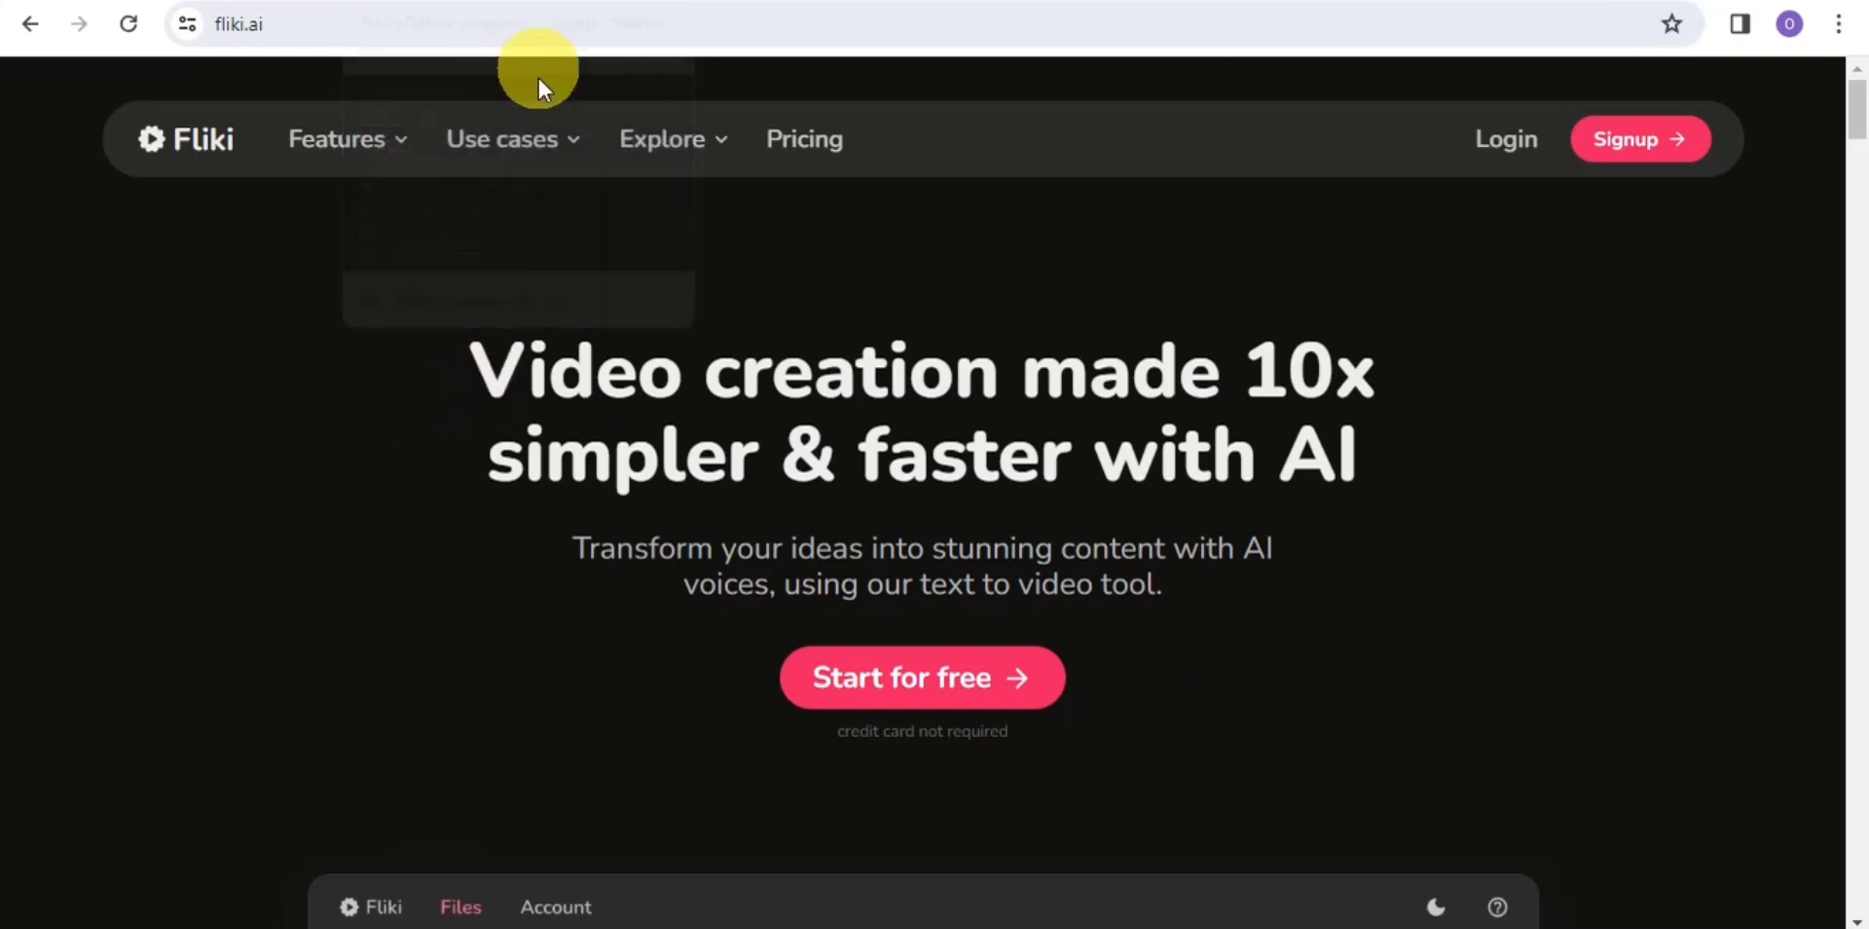
Go back to the 'fliki affiliate program' Google results and open the Fliki Affiliate Program result
key(alt+Left)
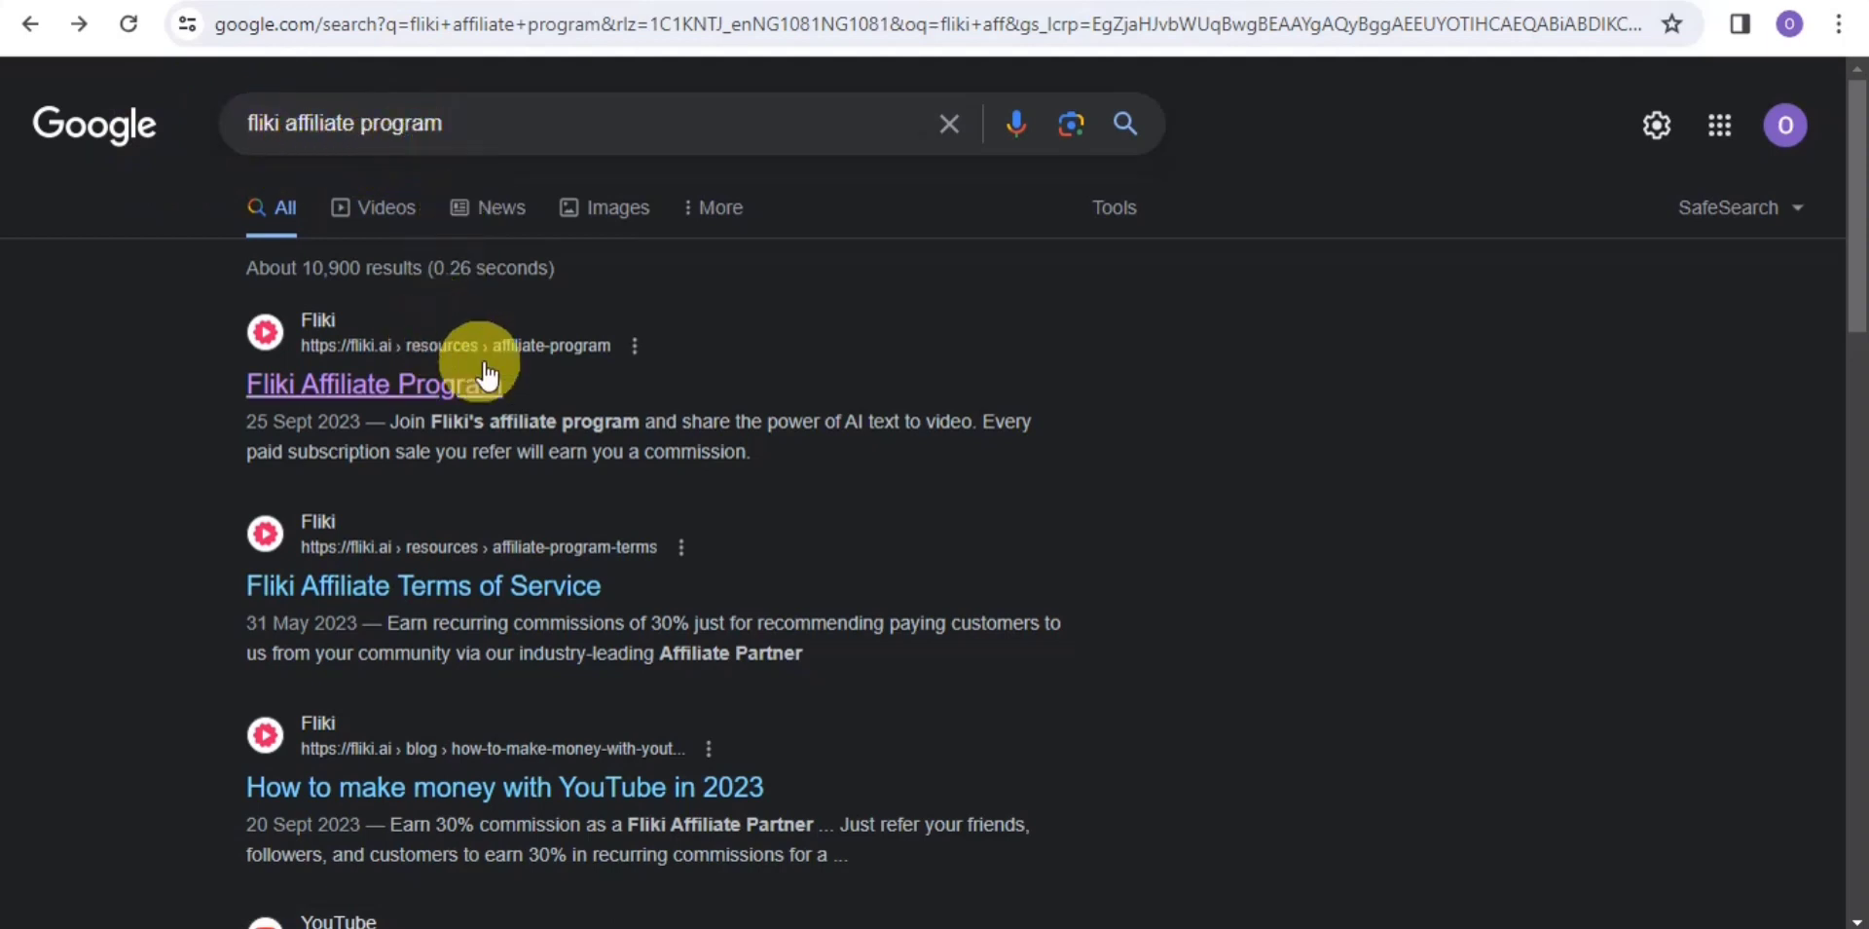
click(370, 389)
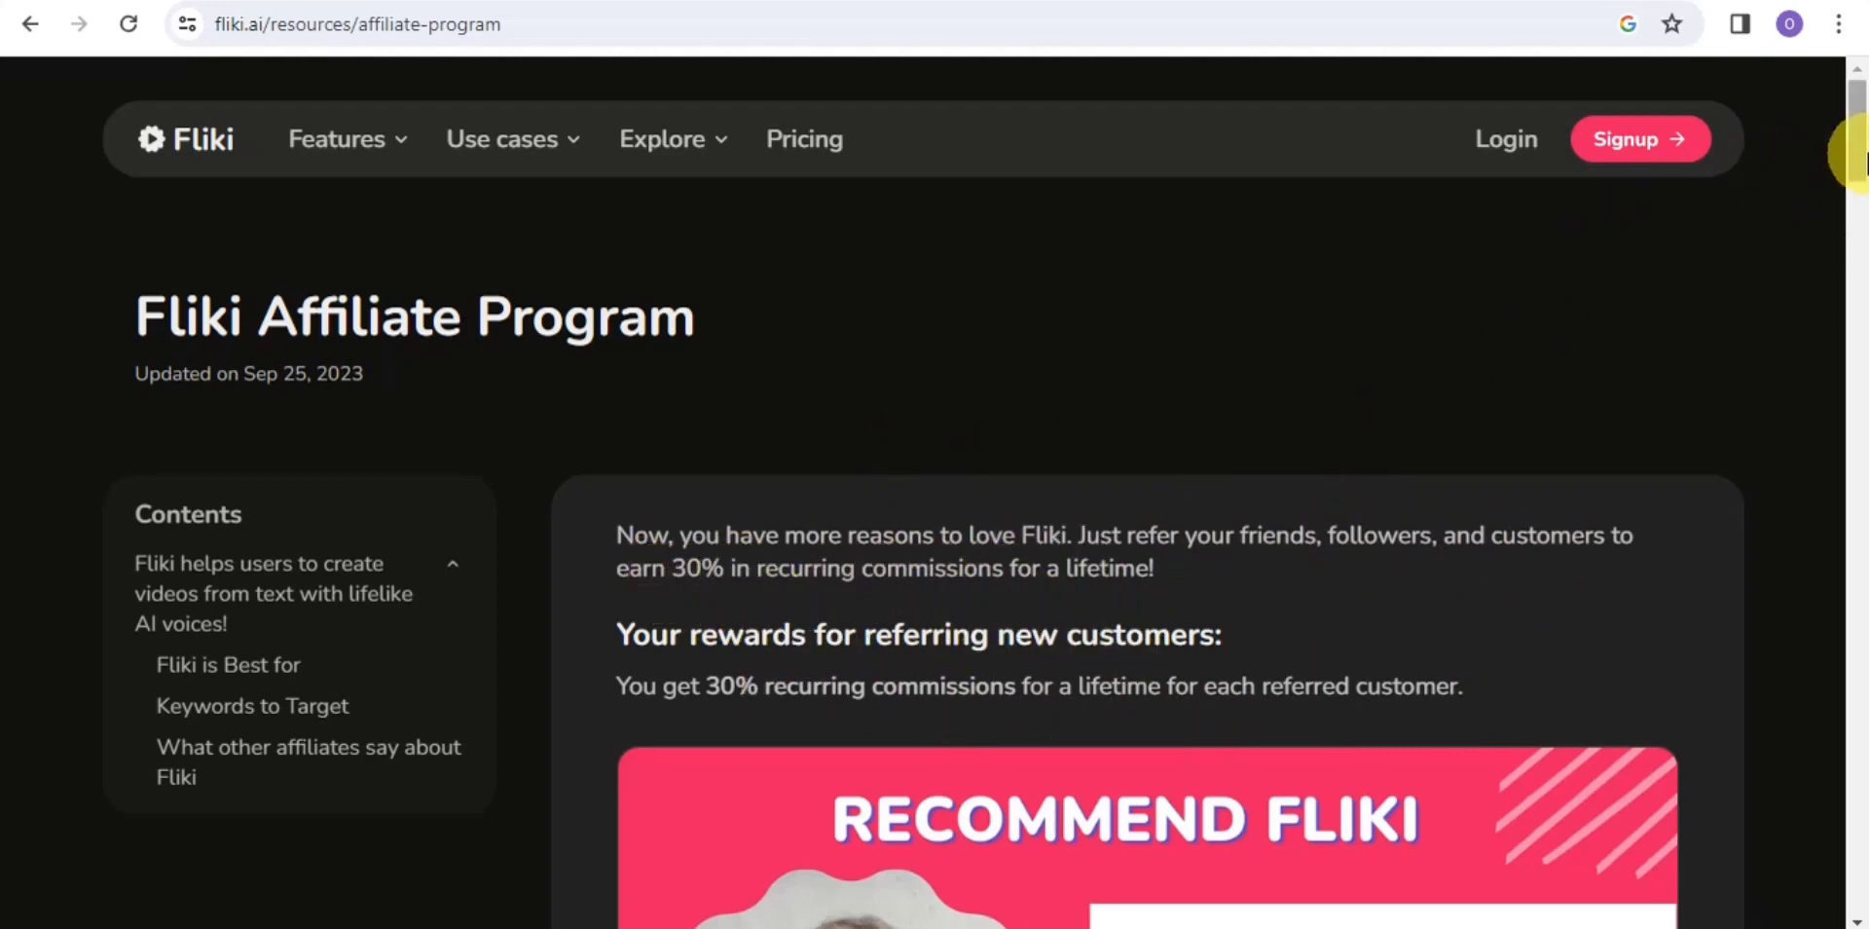
Scroll through the affiliate details to the Free, Standard ($21/month) and Premium ($66/month) plans
drag(1864, 160, 1863, 212)
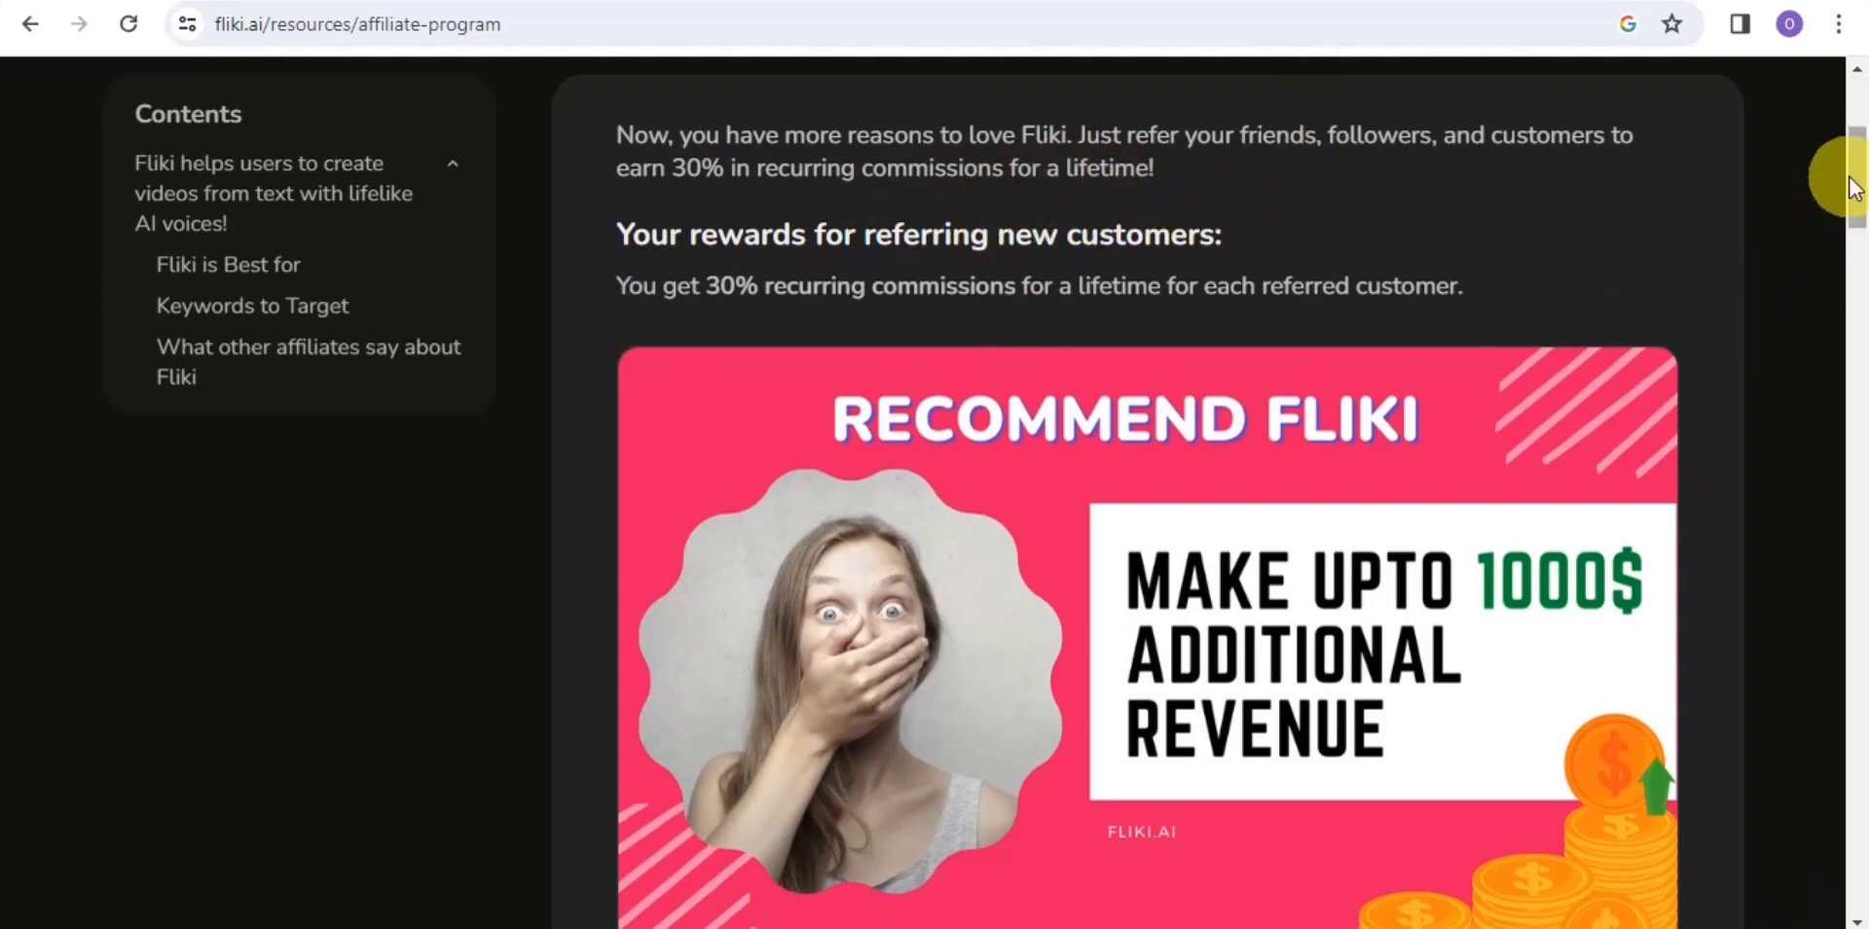
drag(1849, 184, 1859, 277)
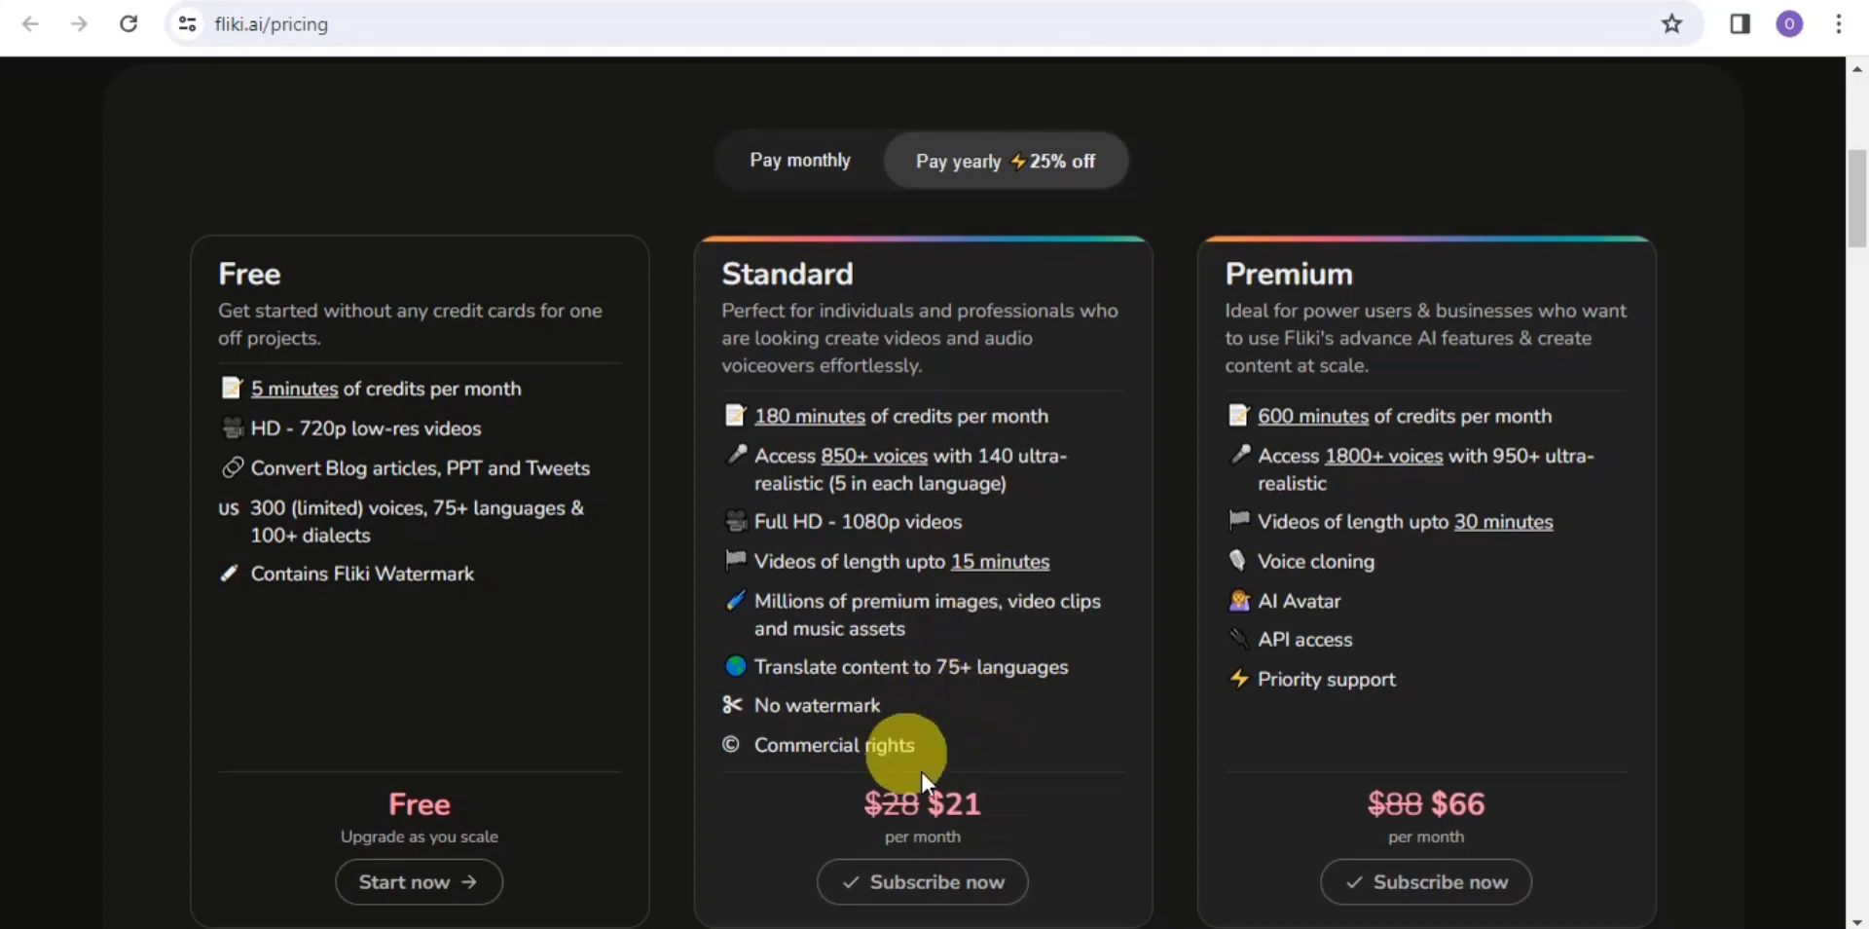
Return to the affiliate program tab showing the $250, $500 and $1000 referral bonuses
click(563, 2)
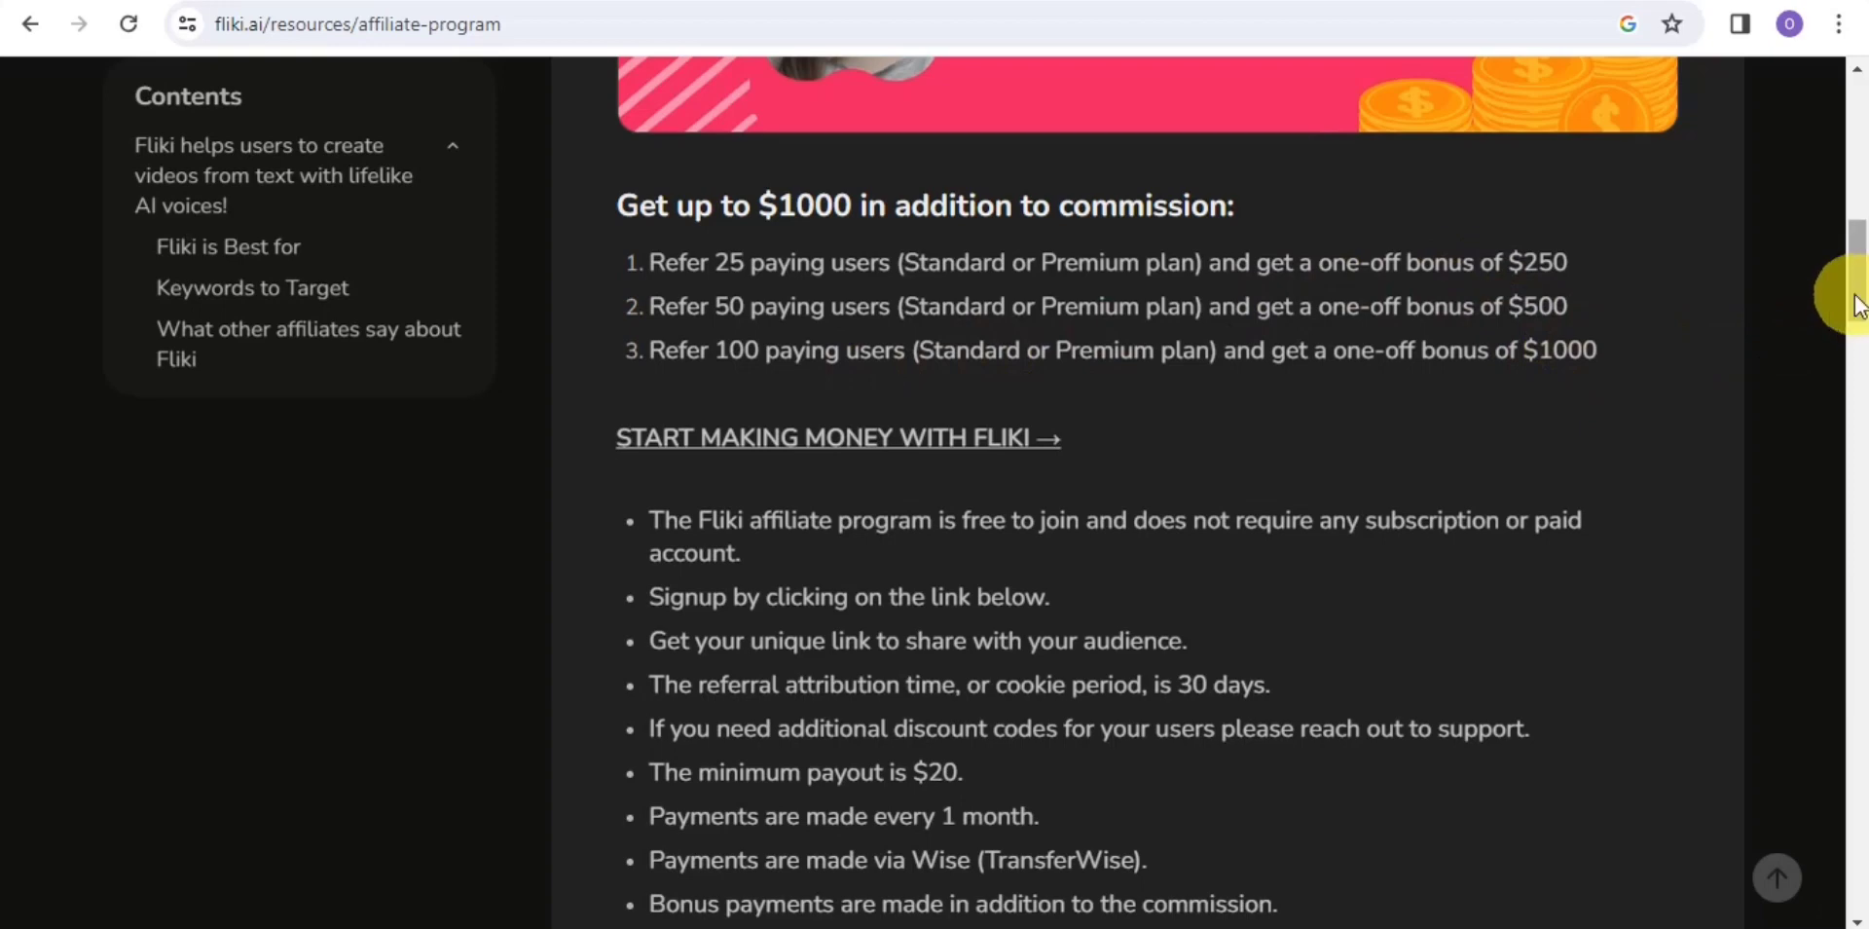
scroll(1858, 309, down, 2)
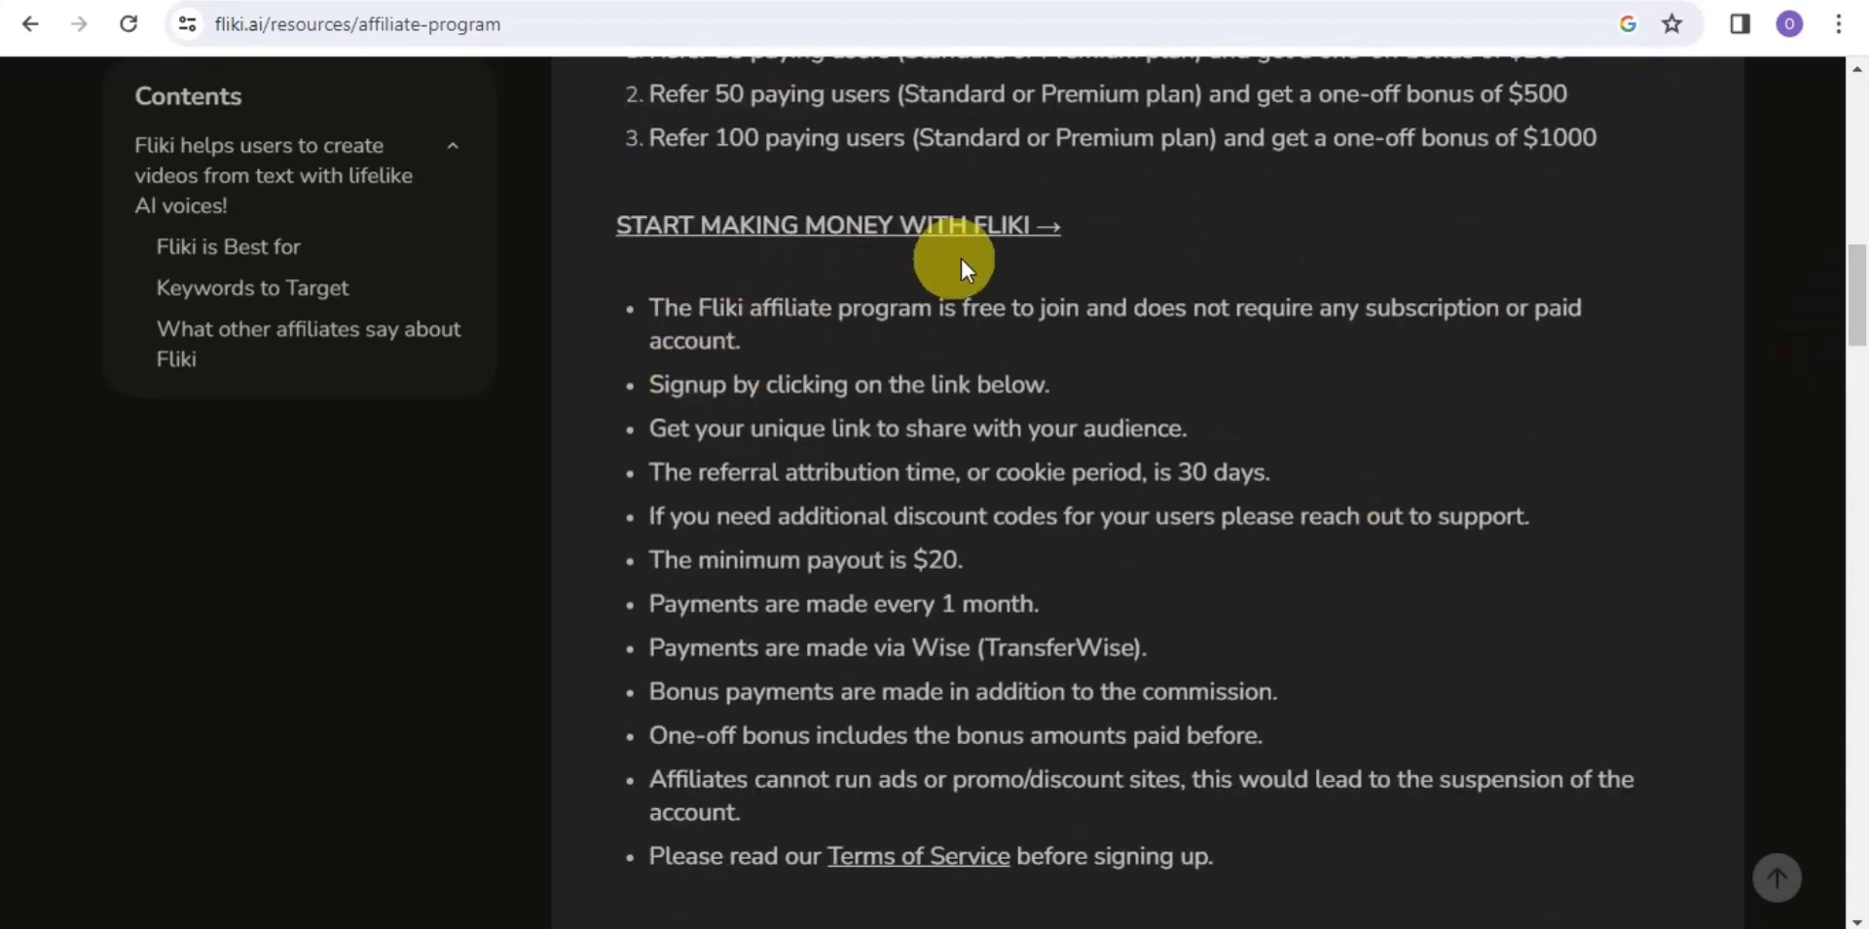
double_click(813, 375)
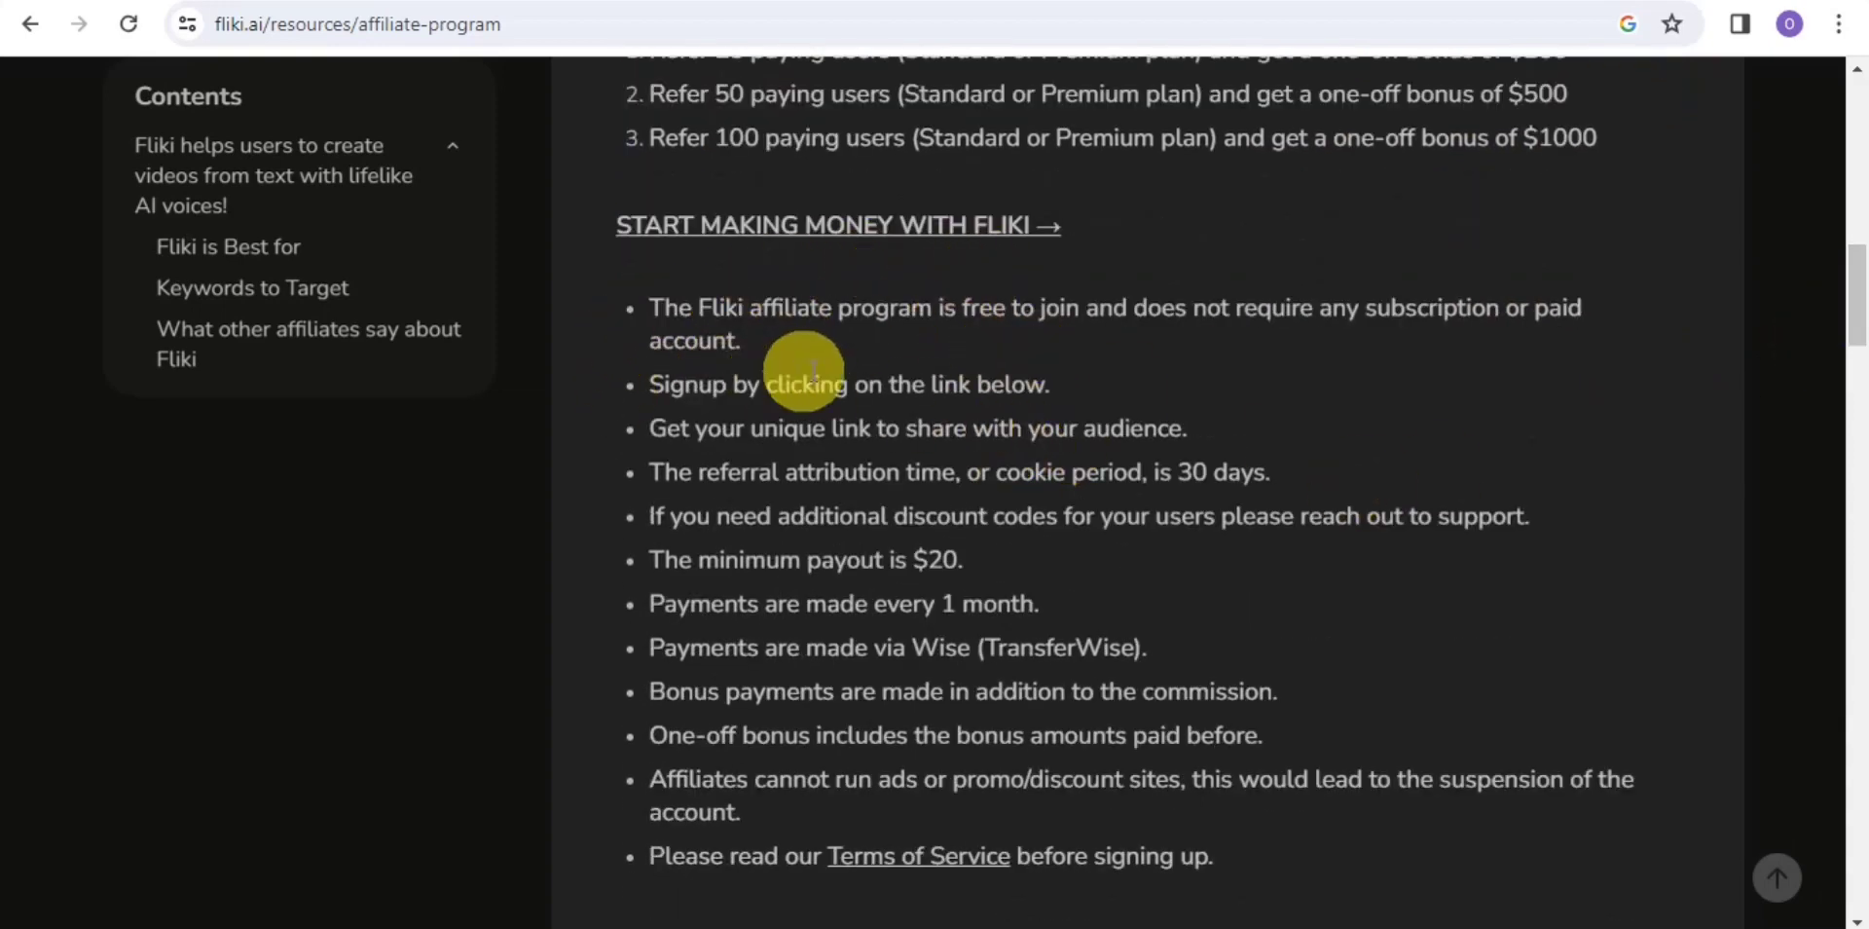
click(779, 310)
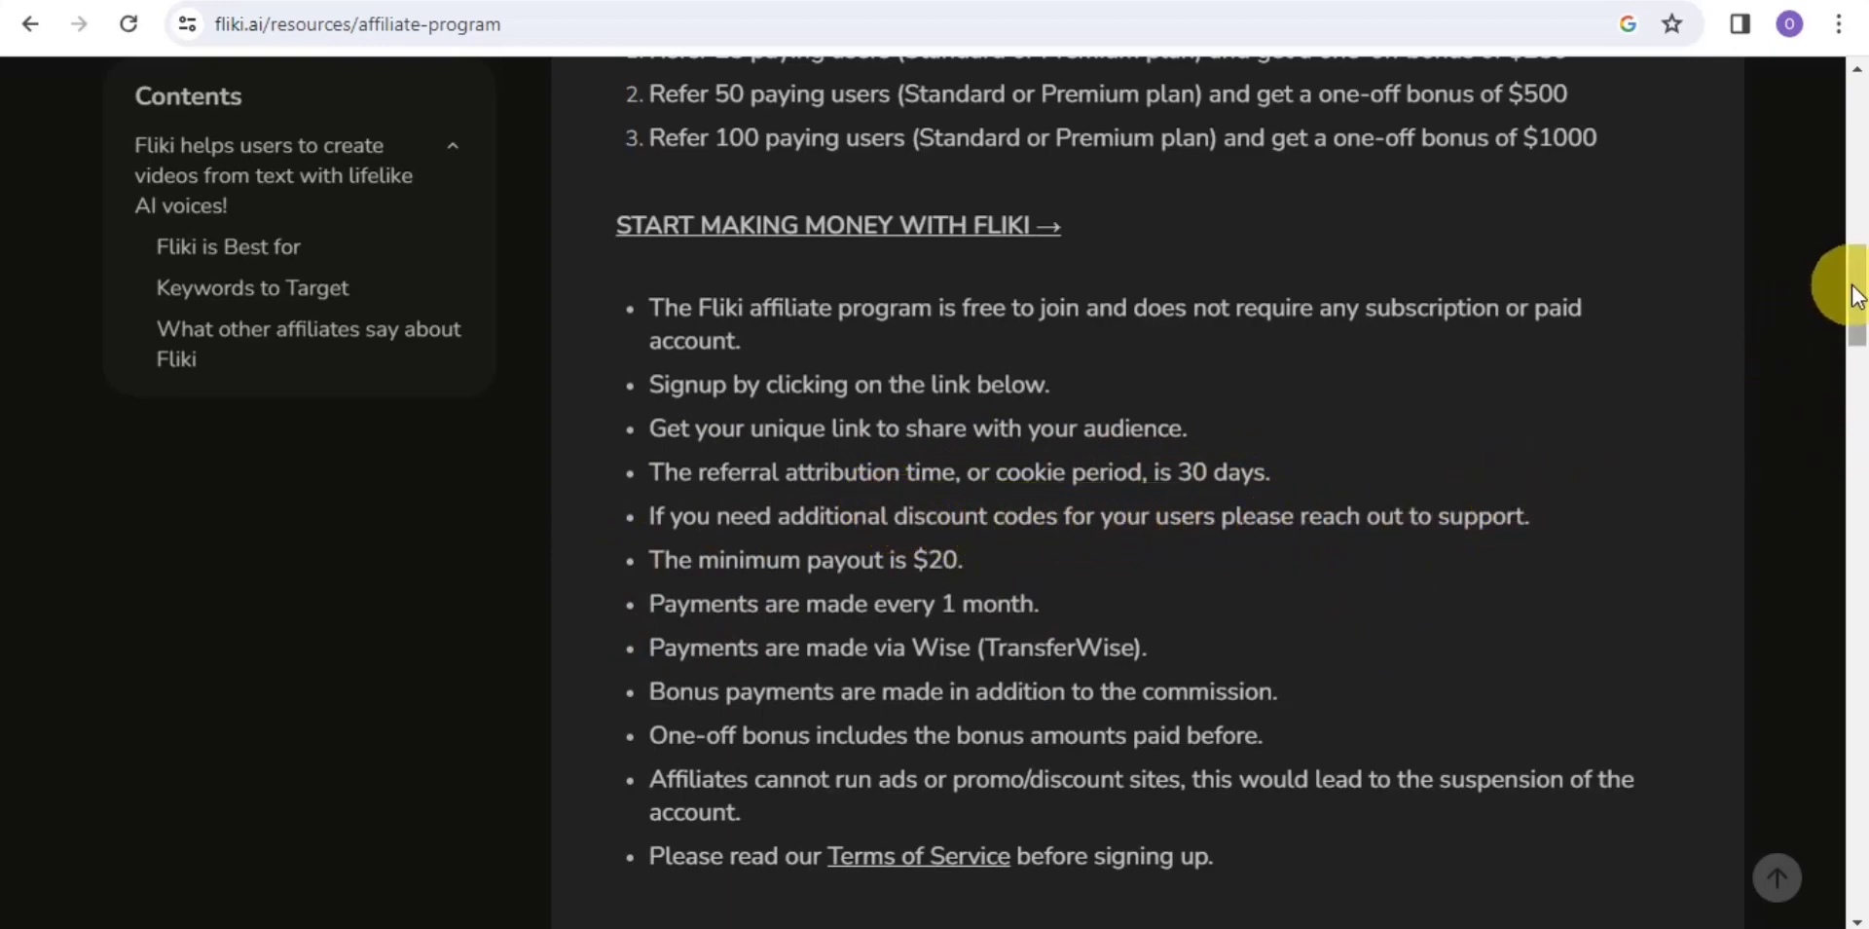
drag(1855, 282, 1854, 298)
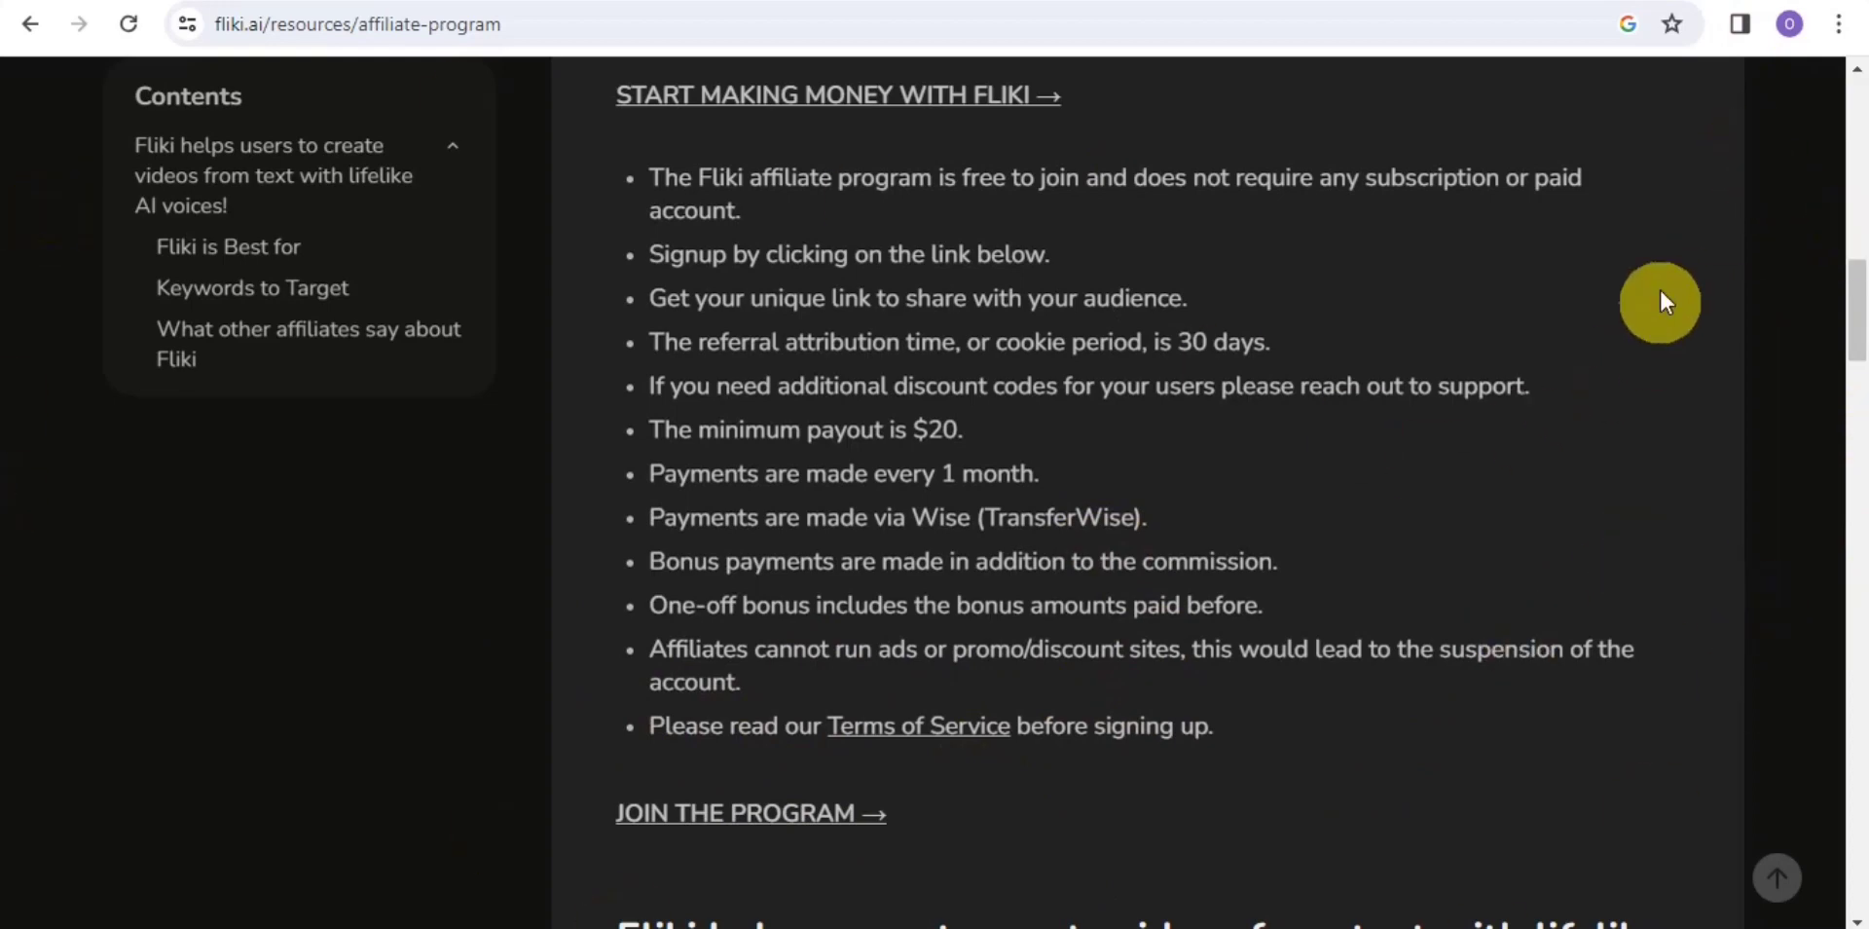
scroll(1830, 292, up, 10)
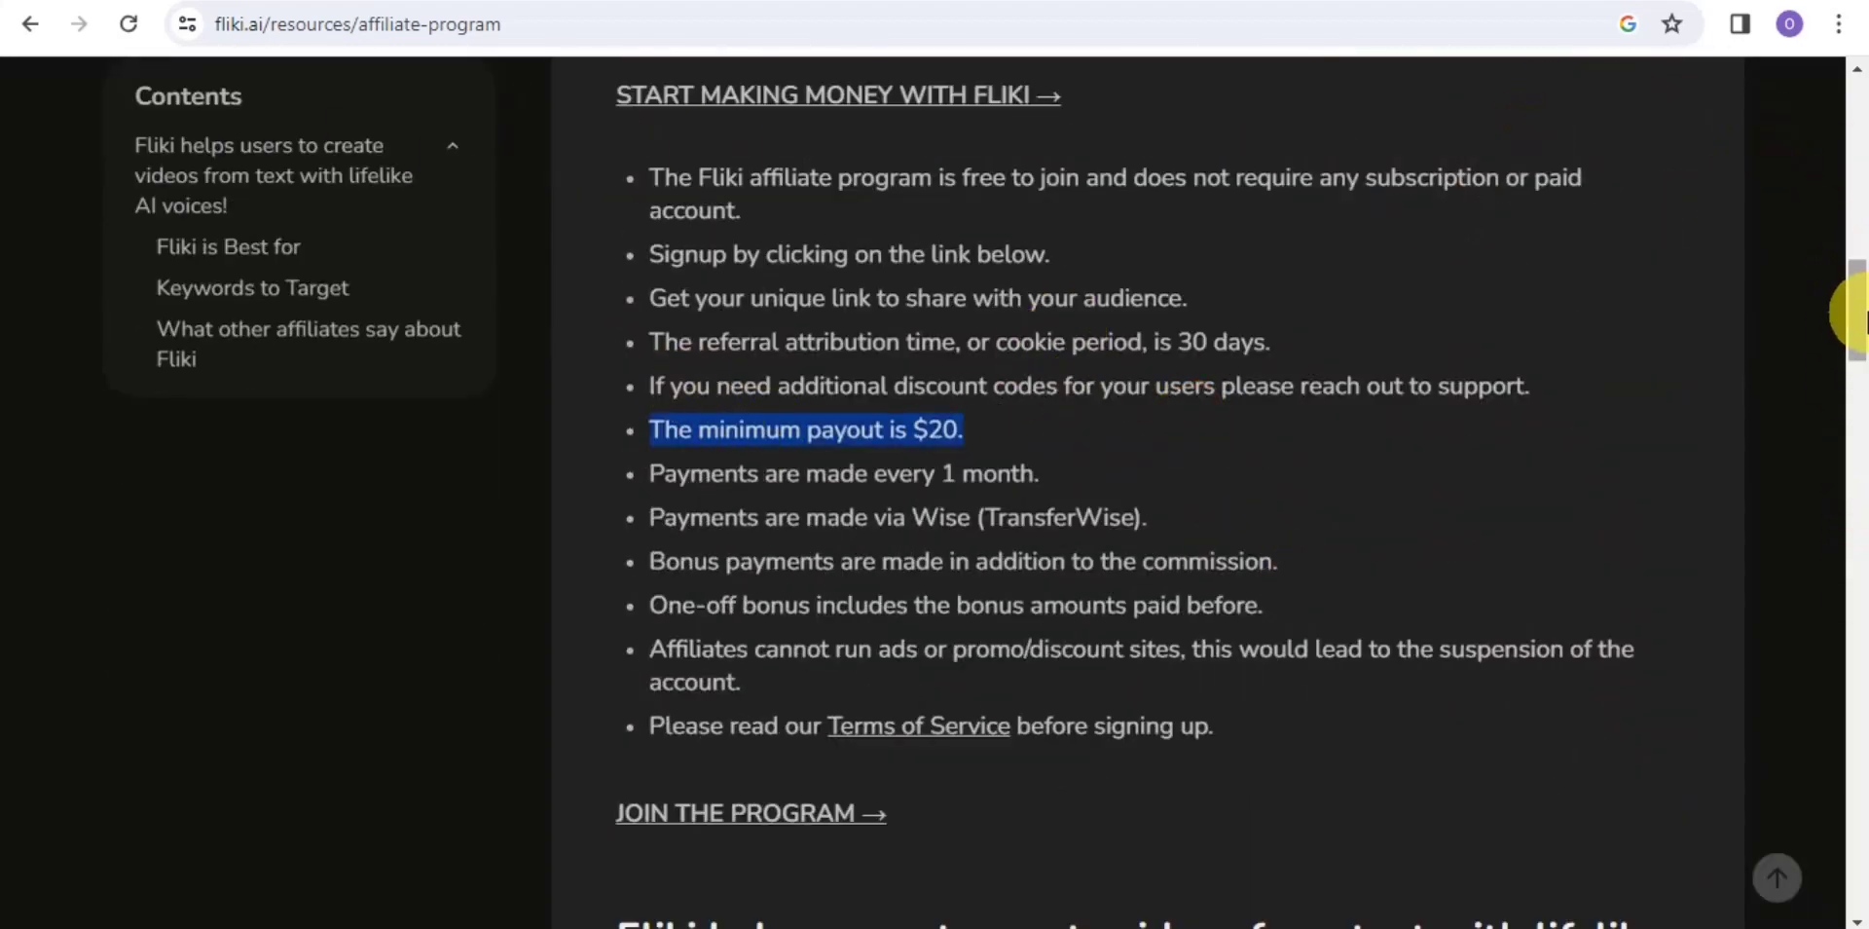
drag(1857, 316, 1789, 214)
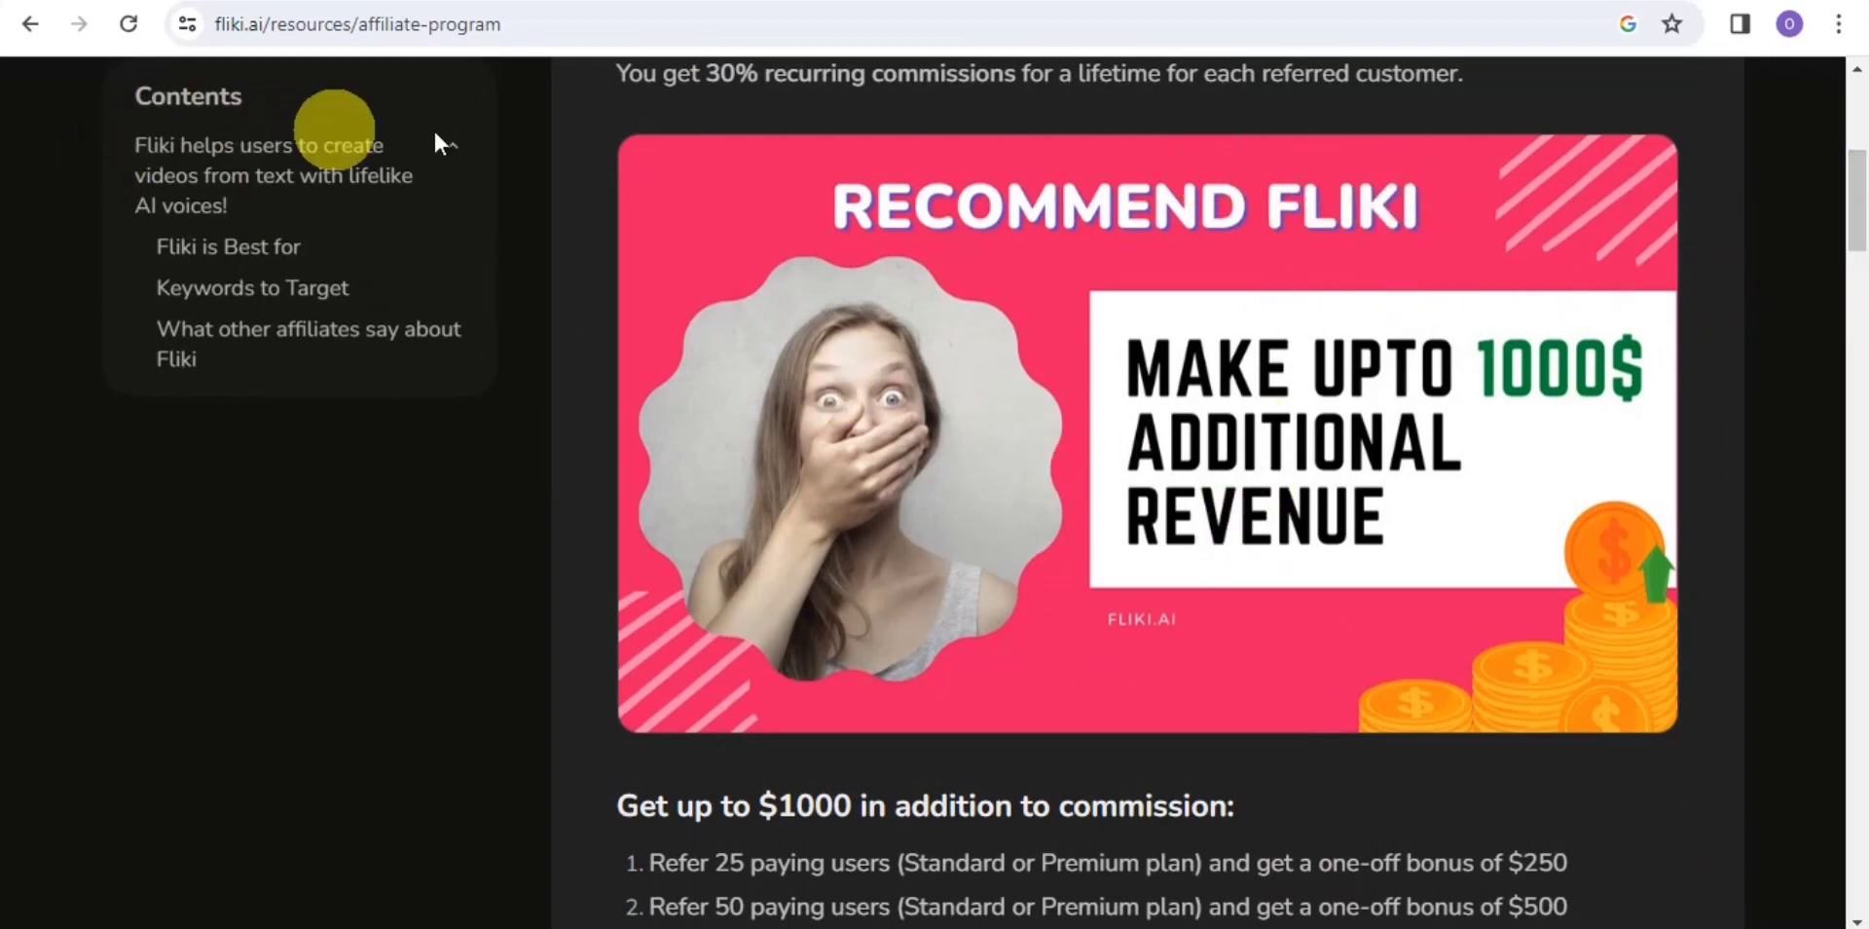
click(1855, 207)
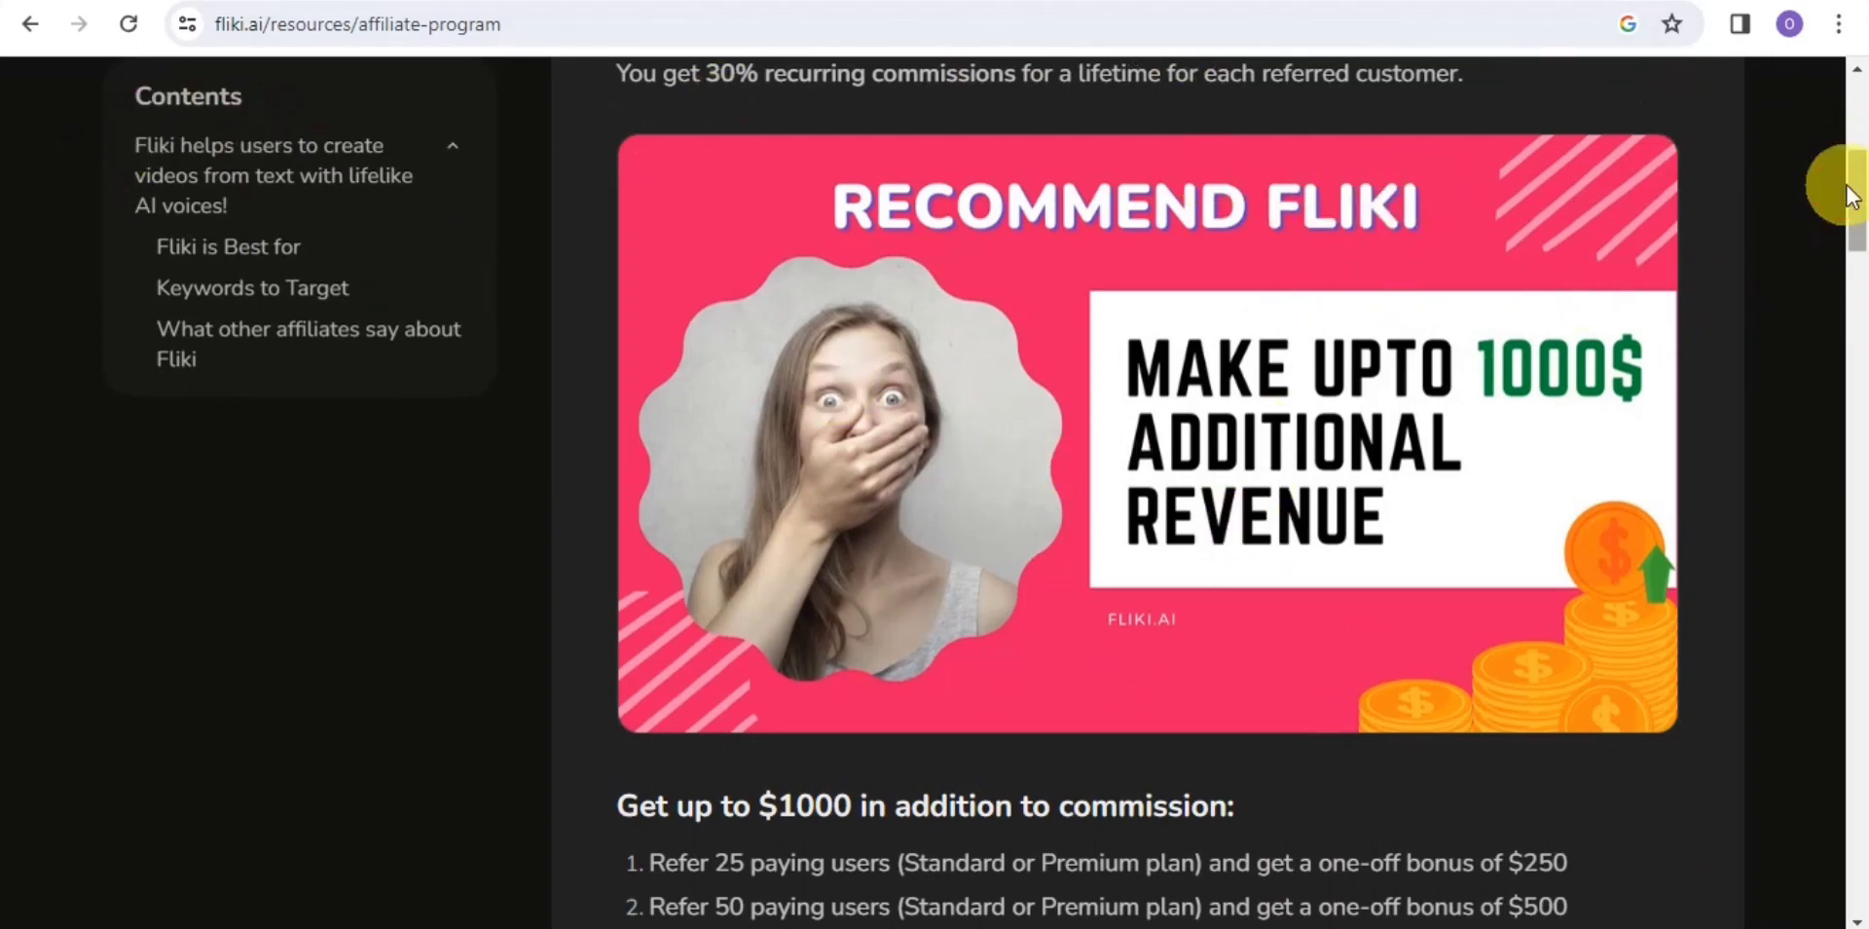
drag(1860, 207, 1854, 371)
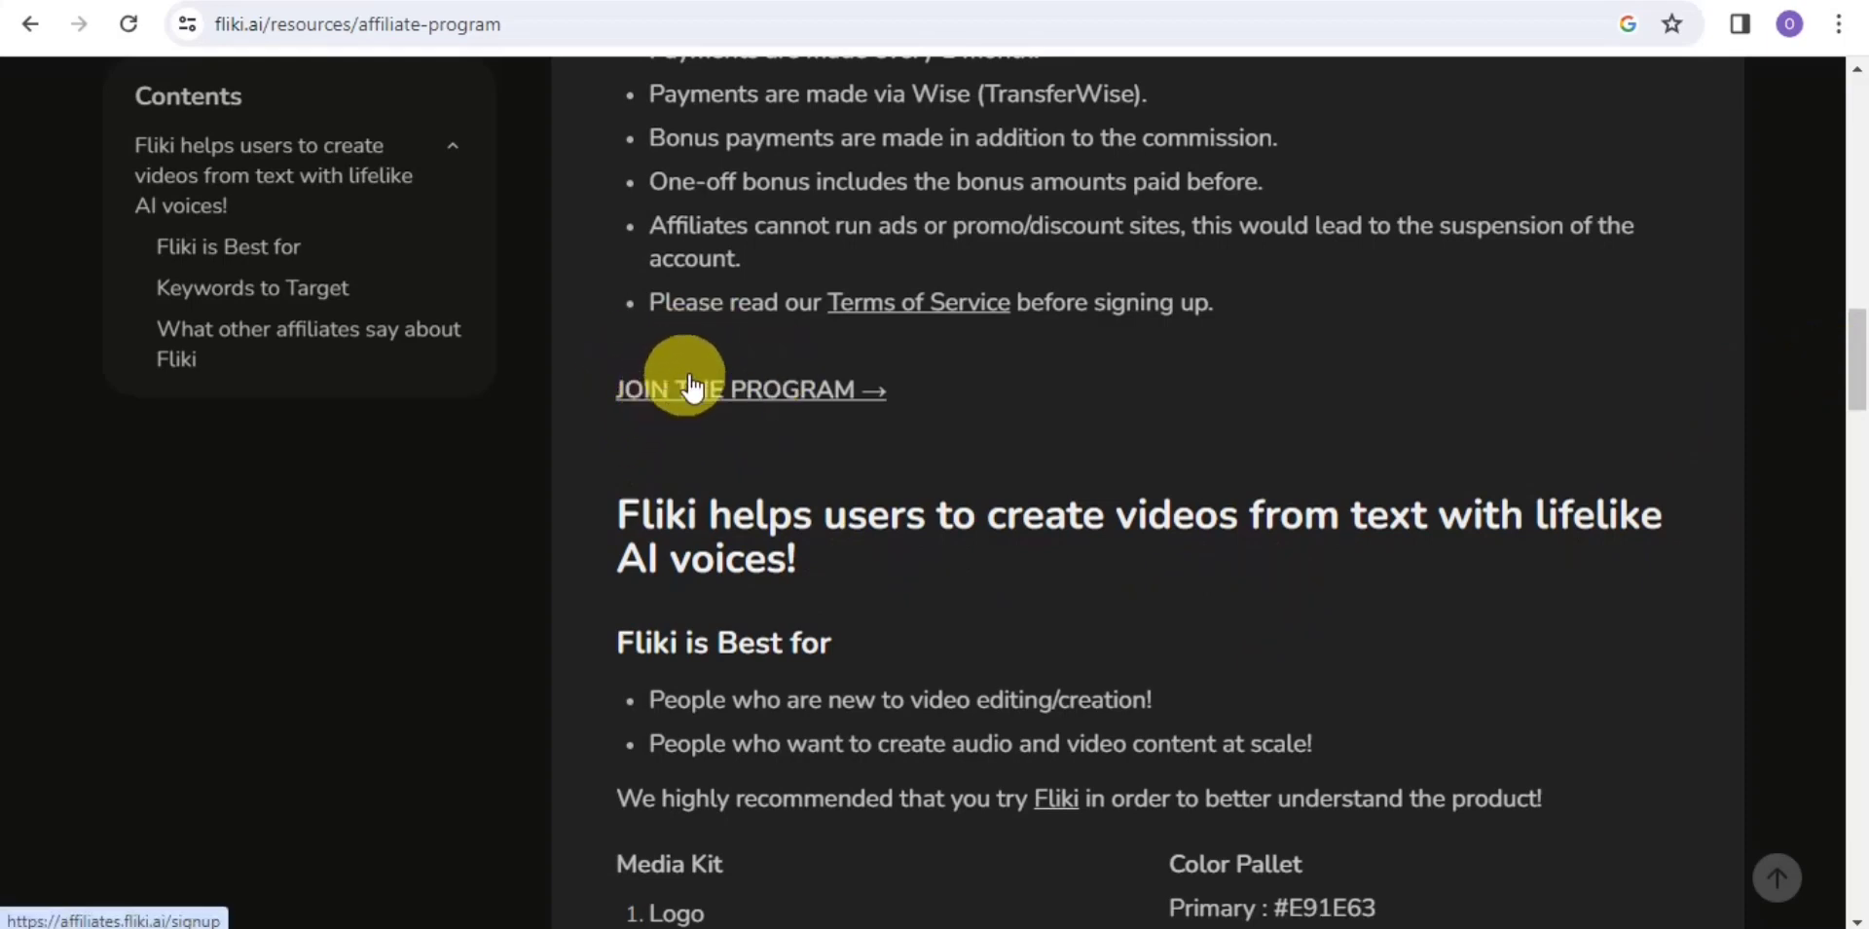
Open the affiliate signup form and enter your first and last name
click(834, 390)
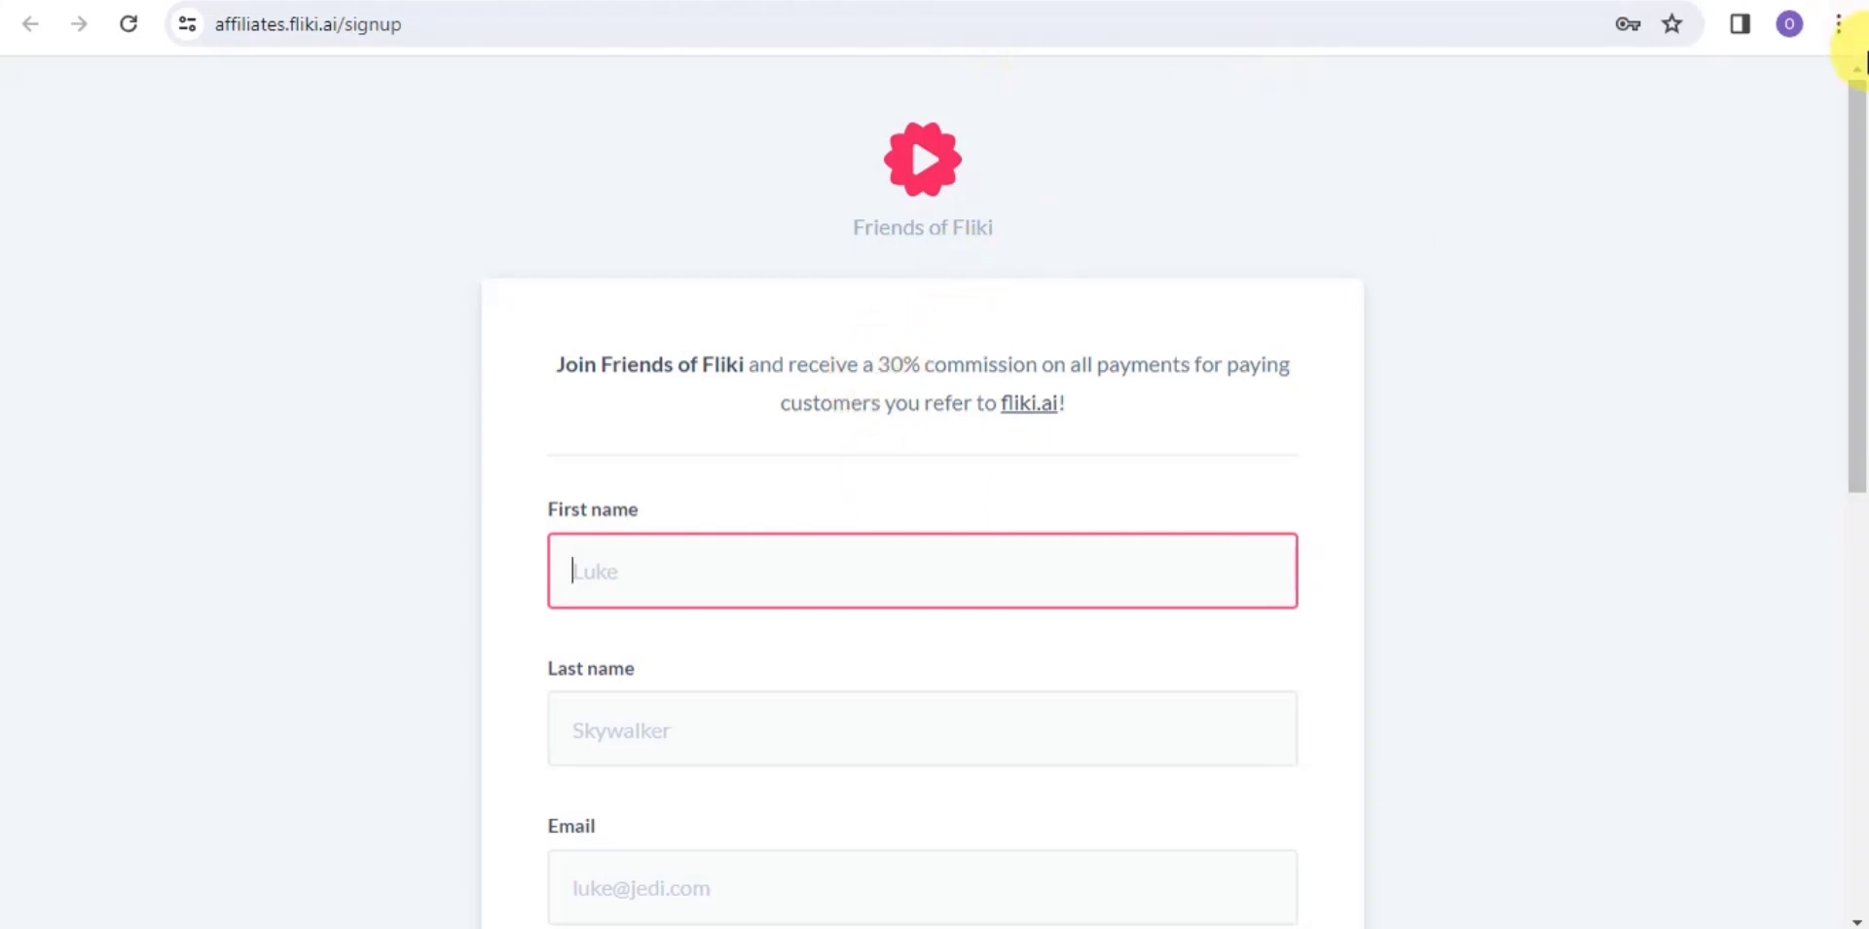
drag(1856, 131, 1853, 272)
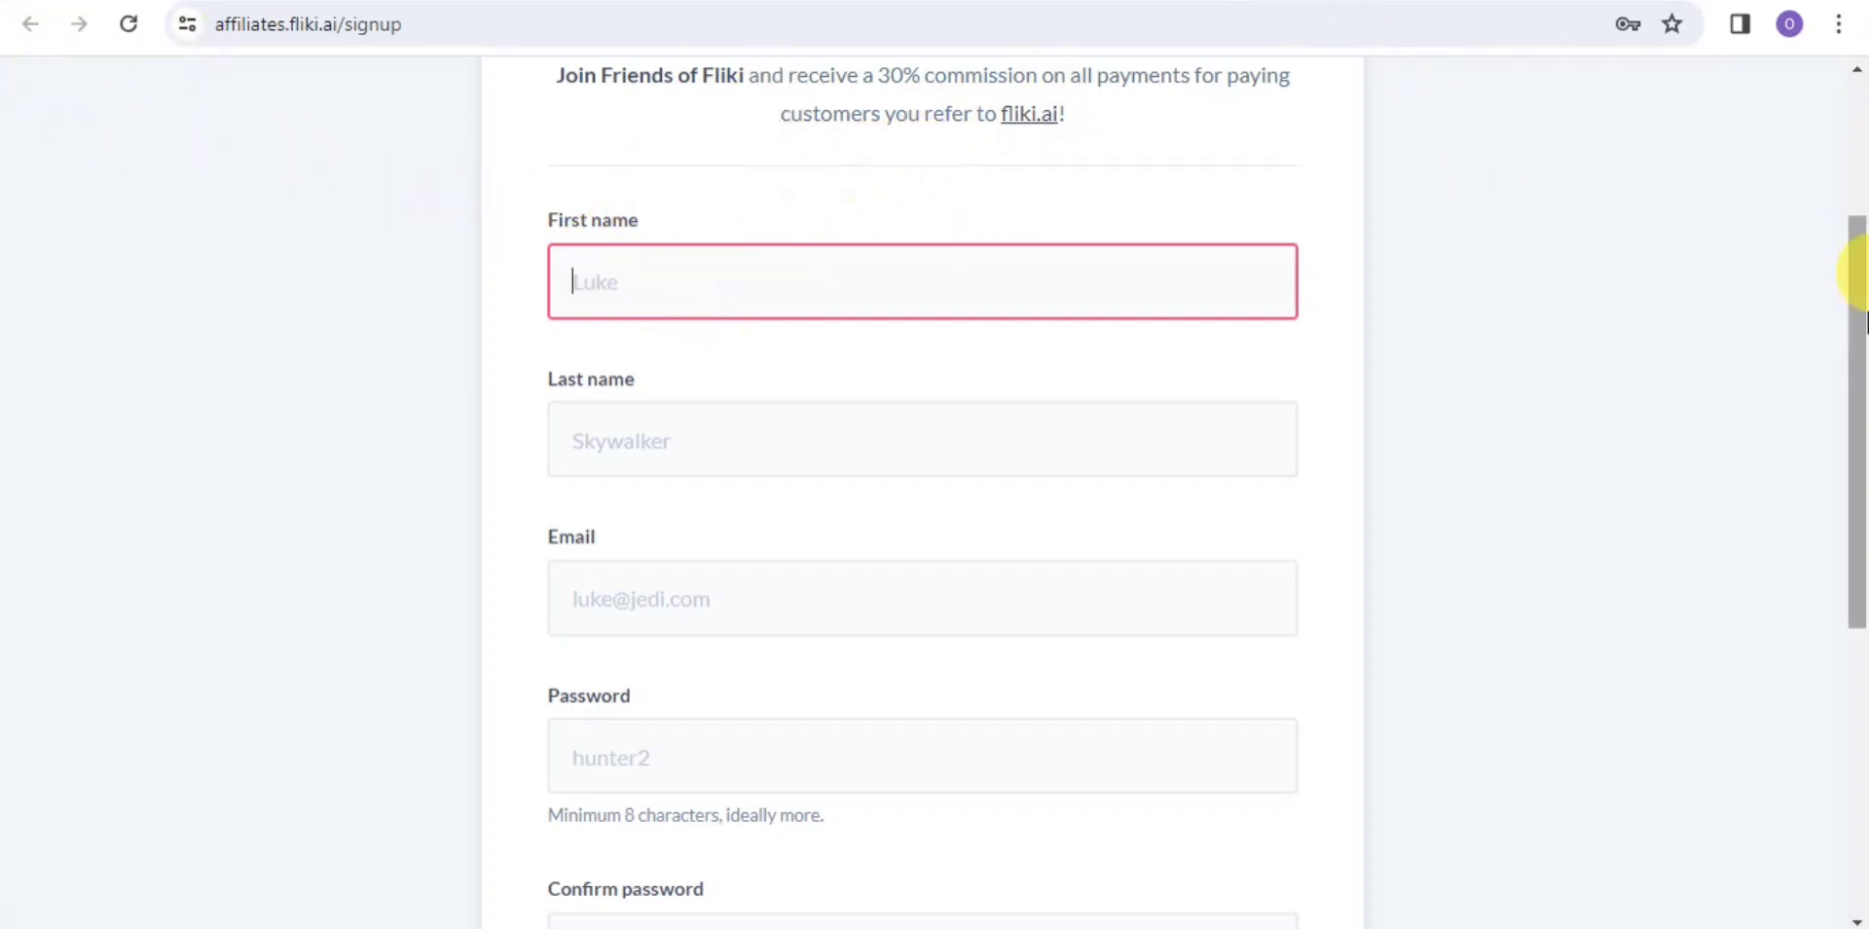
scroll(1861, 352, down, 1)
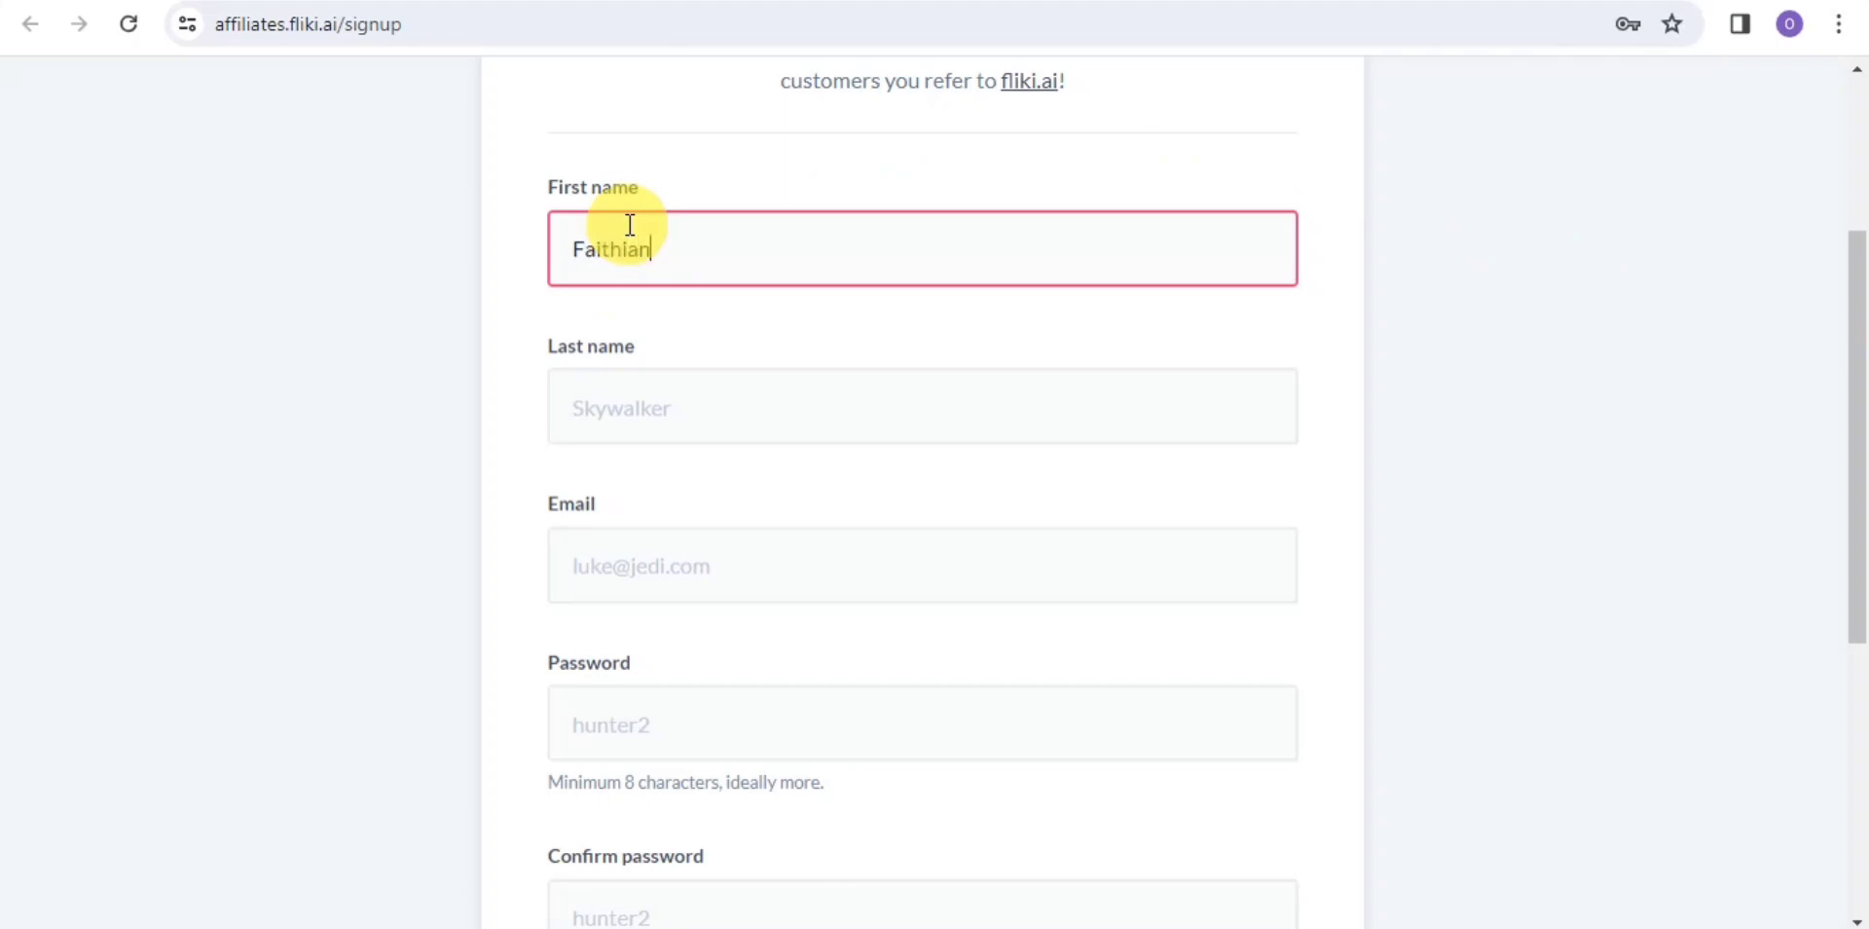
click(638, 390)
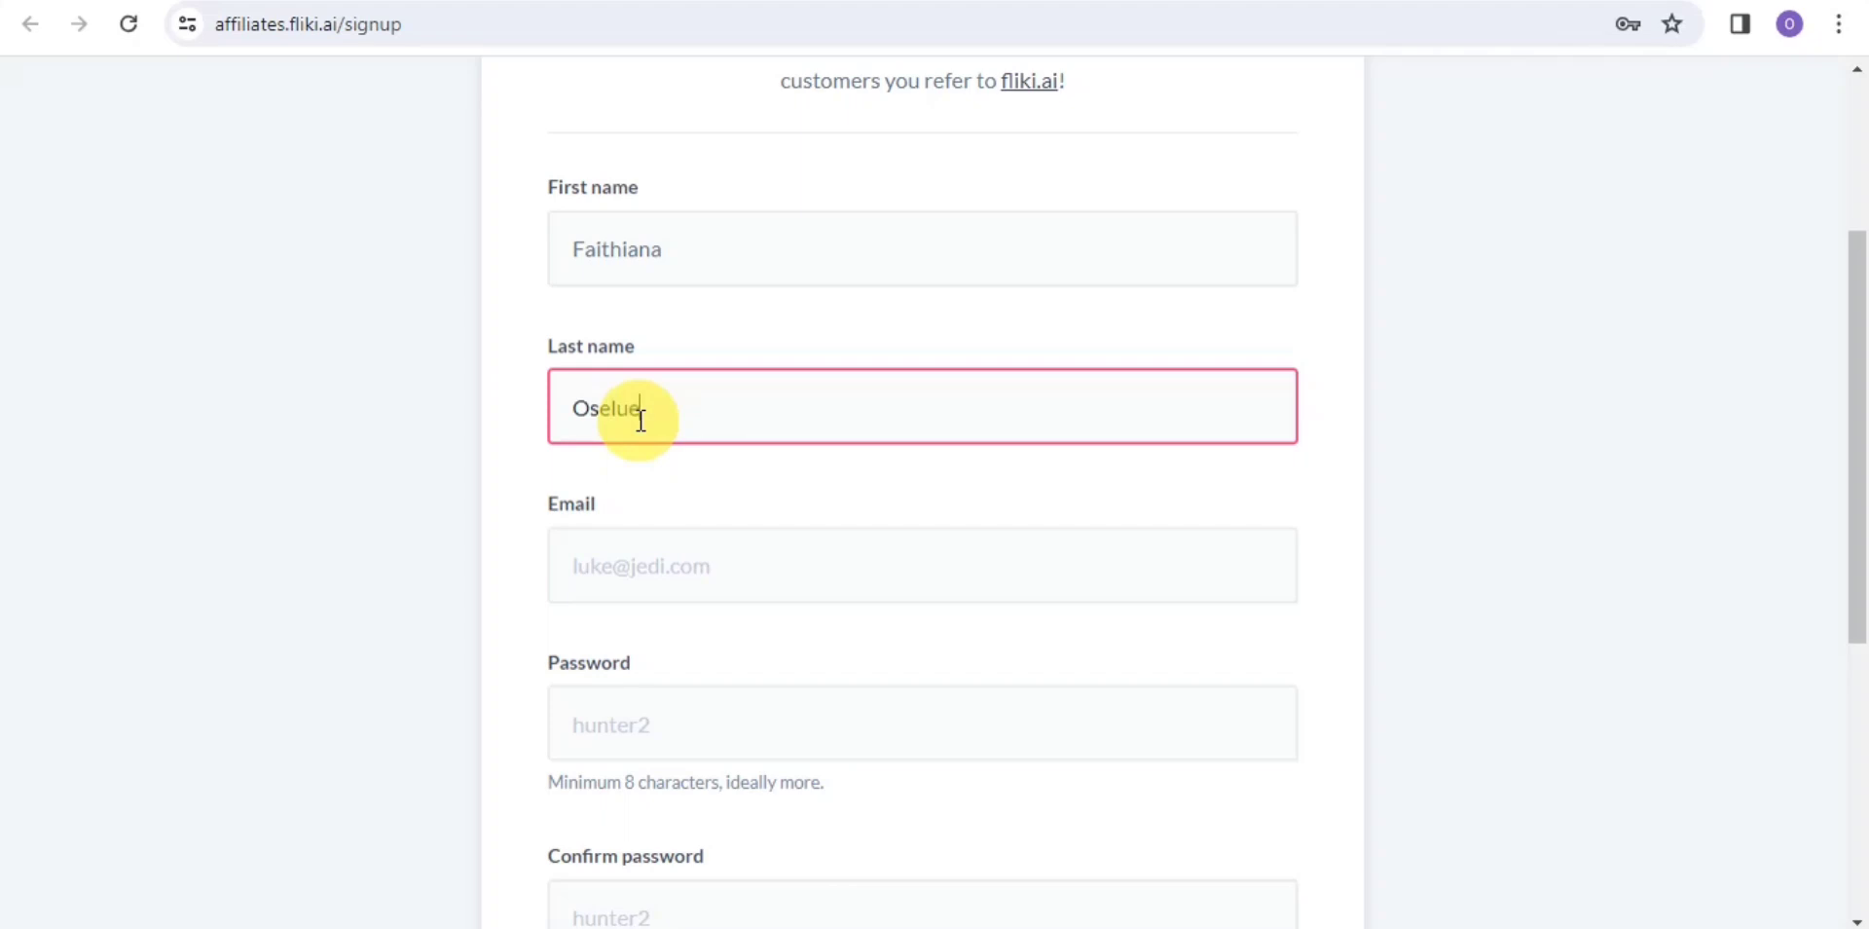
text(Oselue)
Enter your e-mail address and a matching eight-character password in both password fields
click(582, 600)
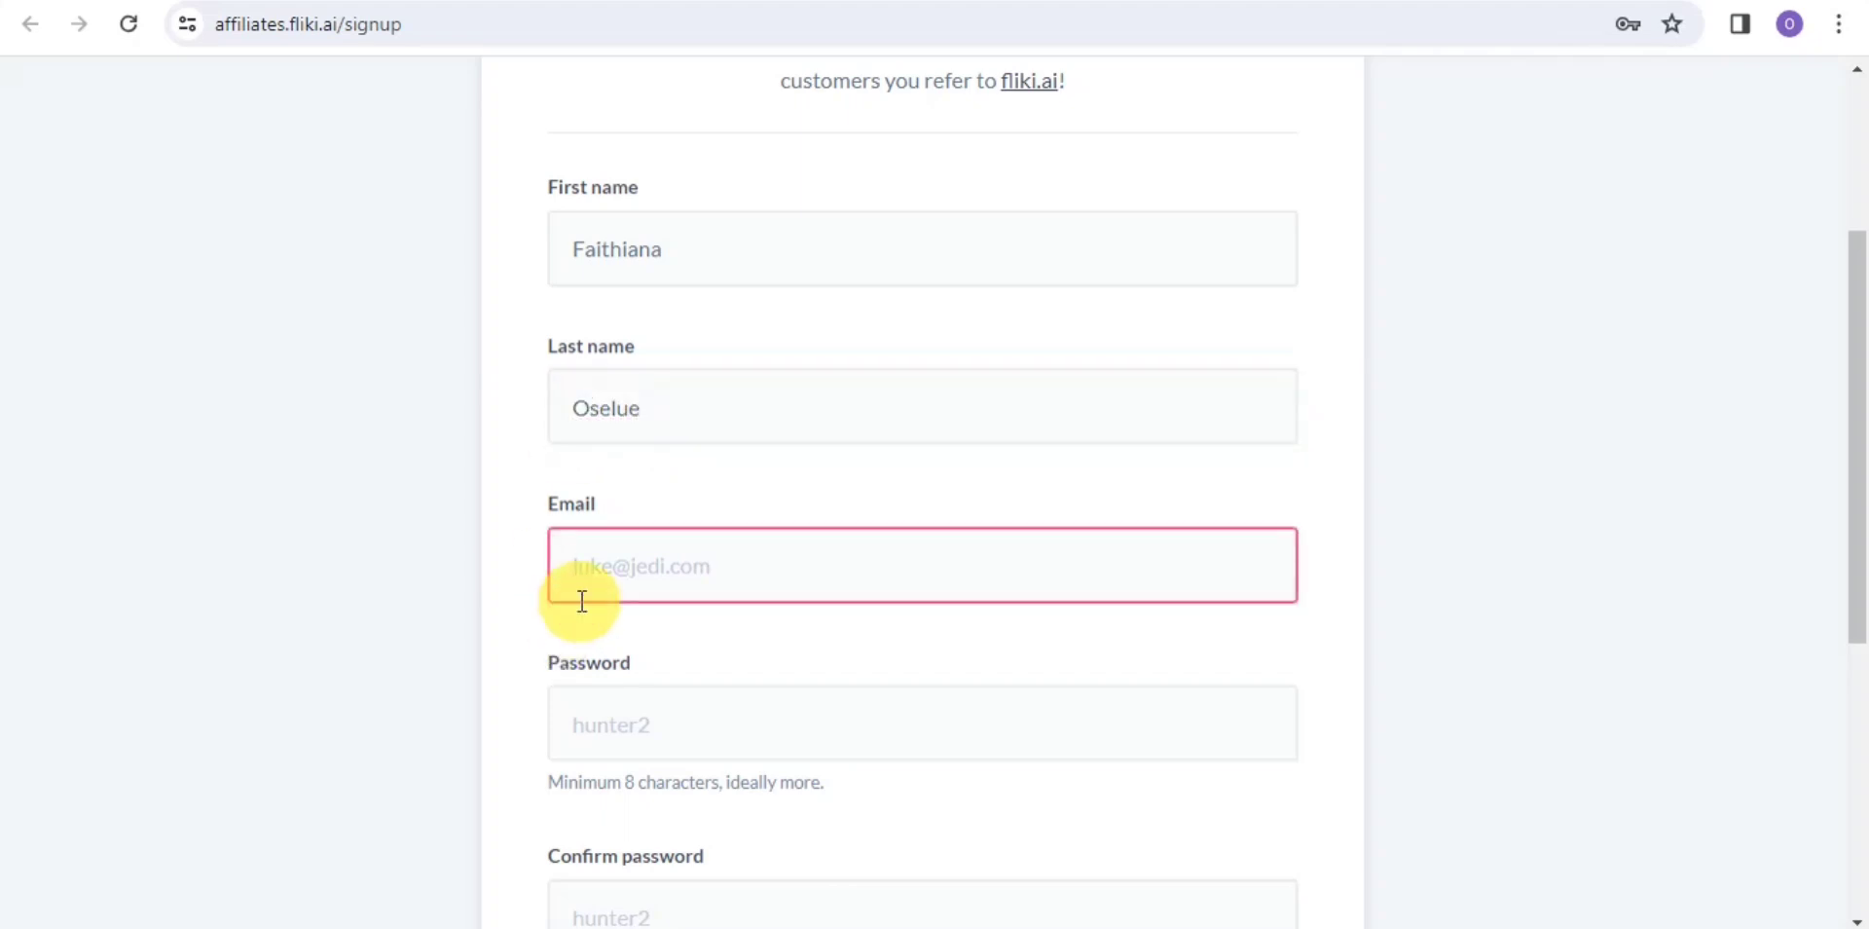
scroll(772, 520, down, 3)
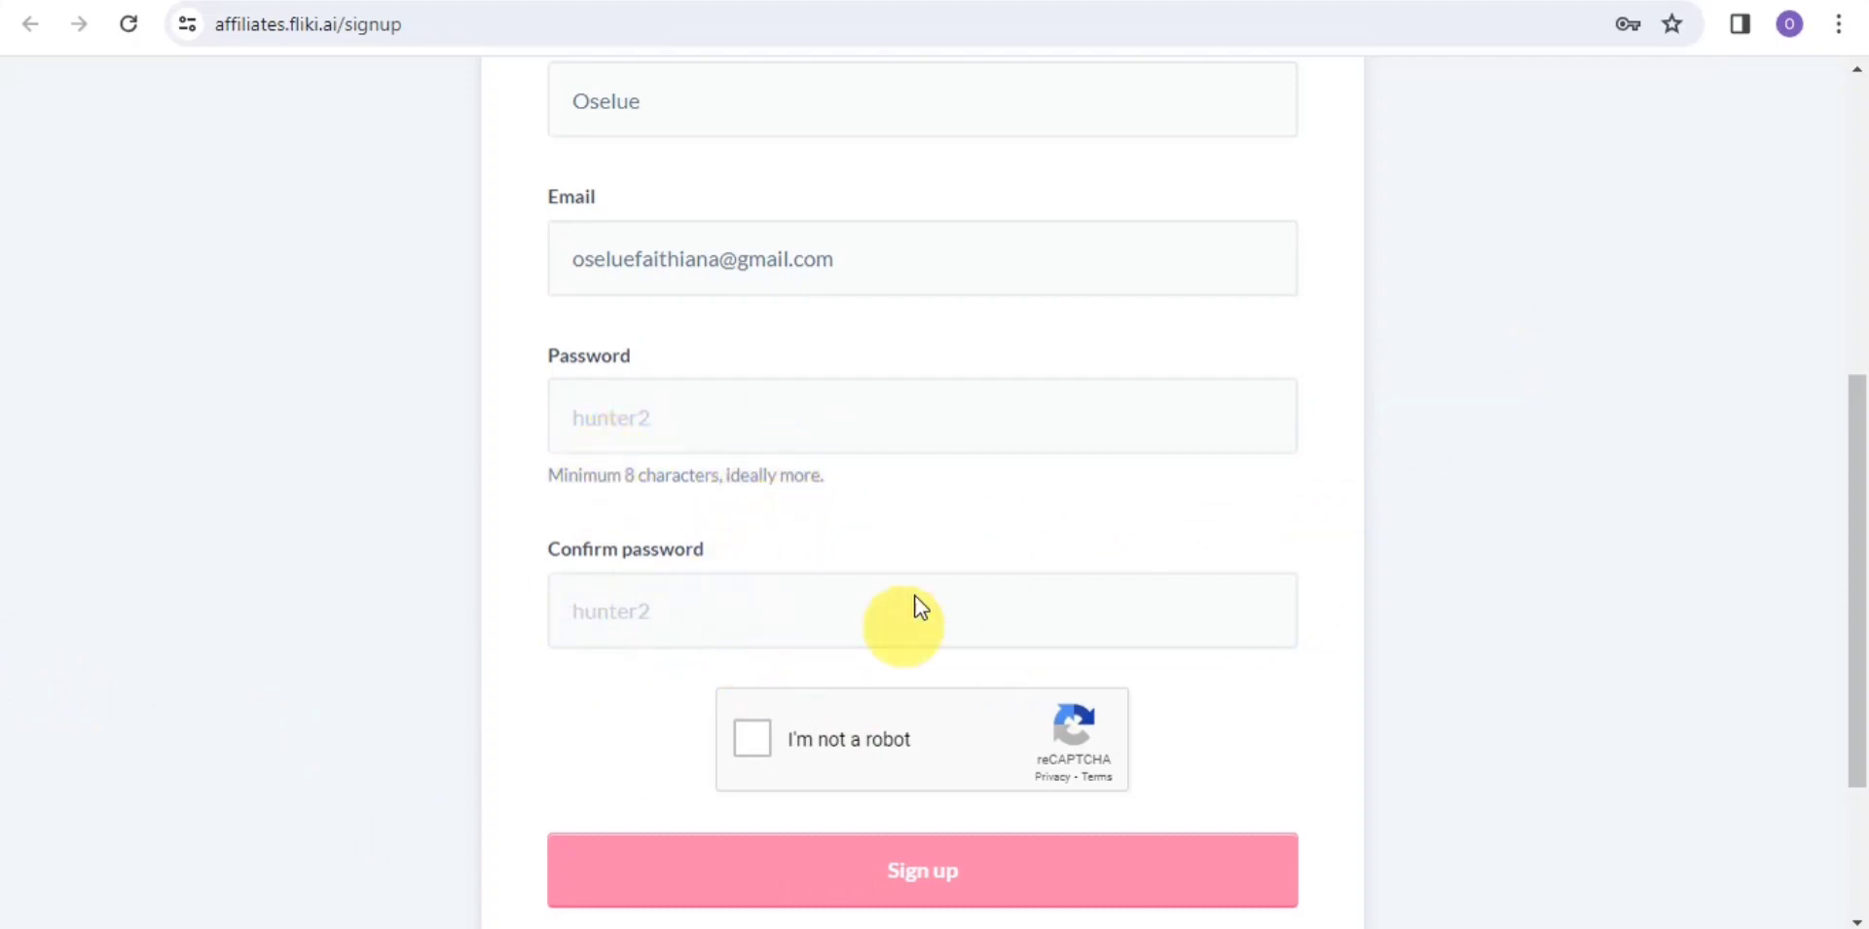
click(1443, 592)
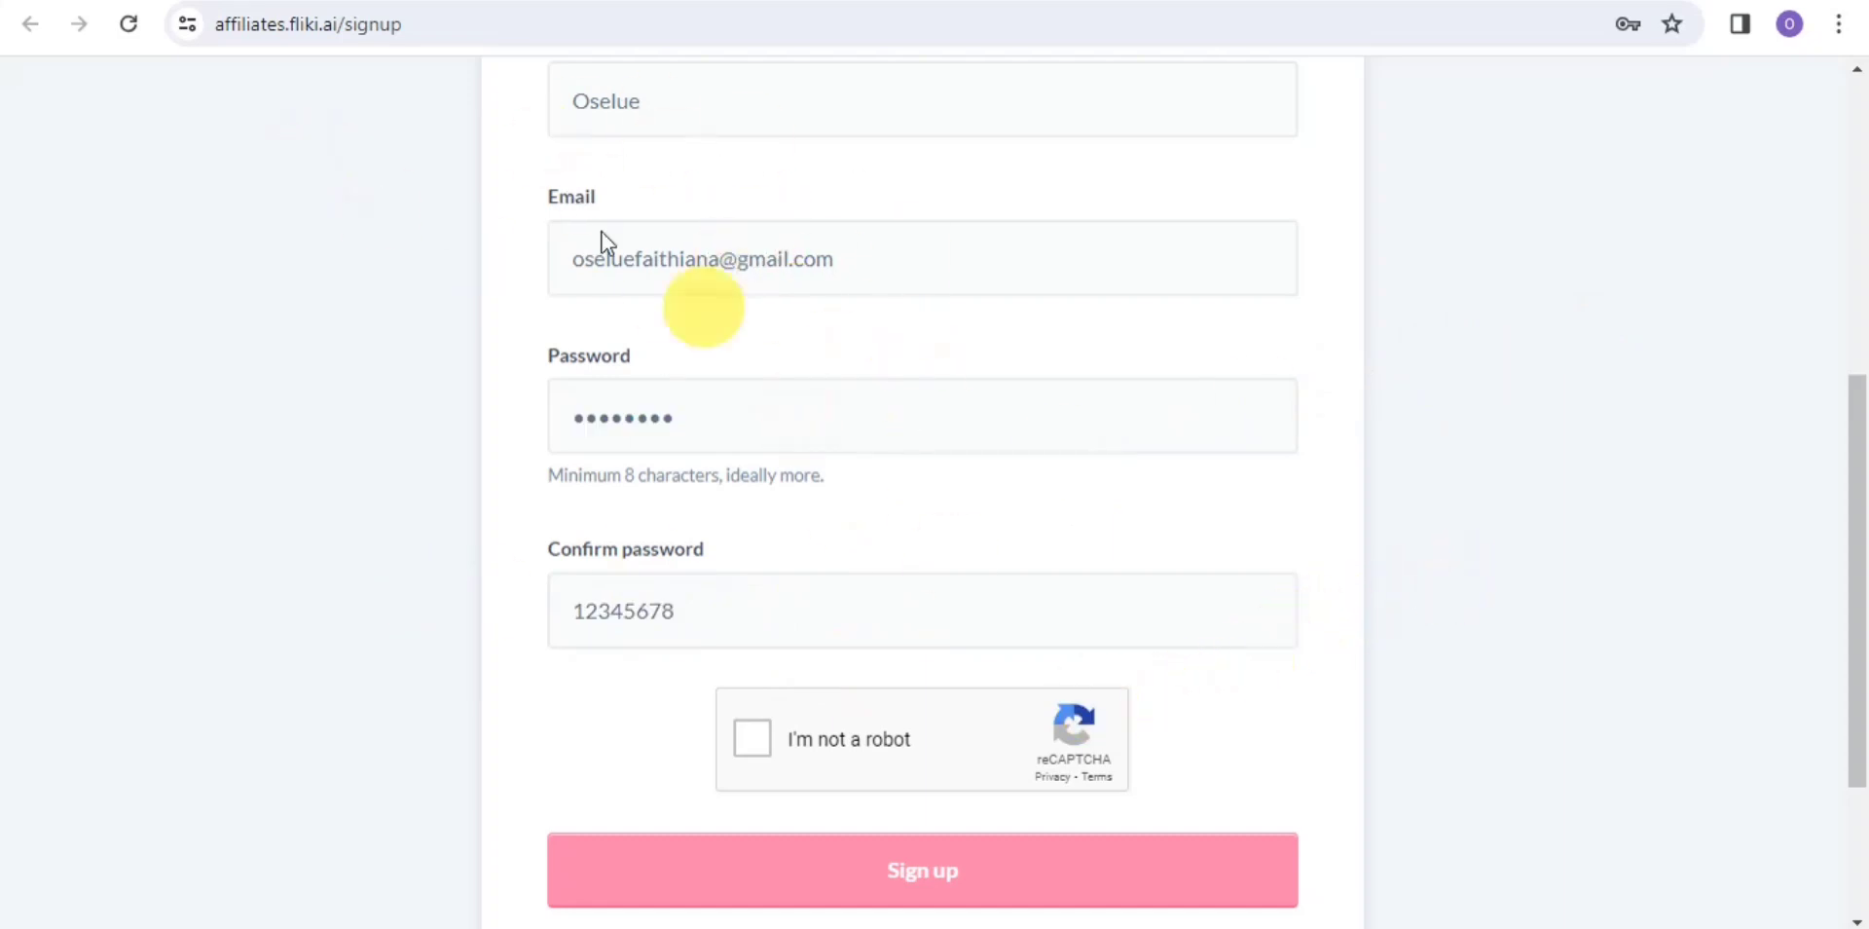
drag(1862, 560, 1862, 679)
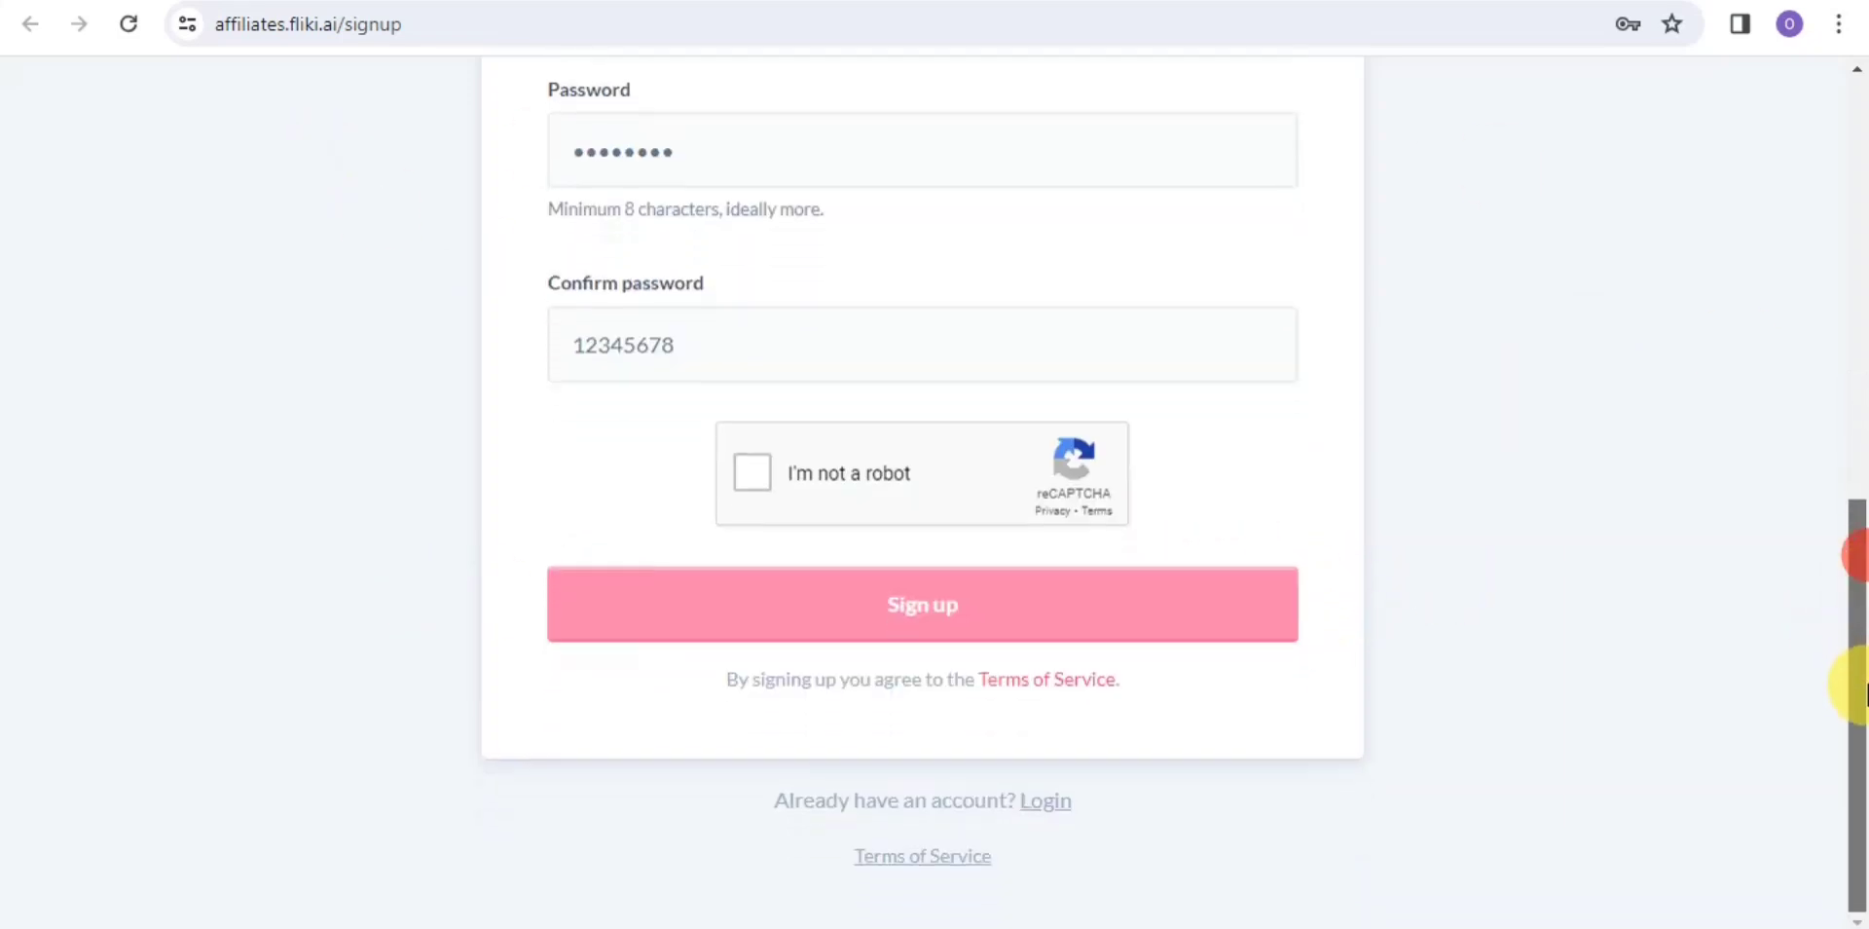
Tick the reCAPTCHA, dismiss its connection-error alert, and choose Never for saving the password
click(765, 468)
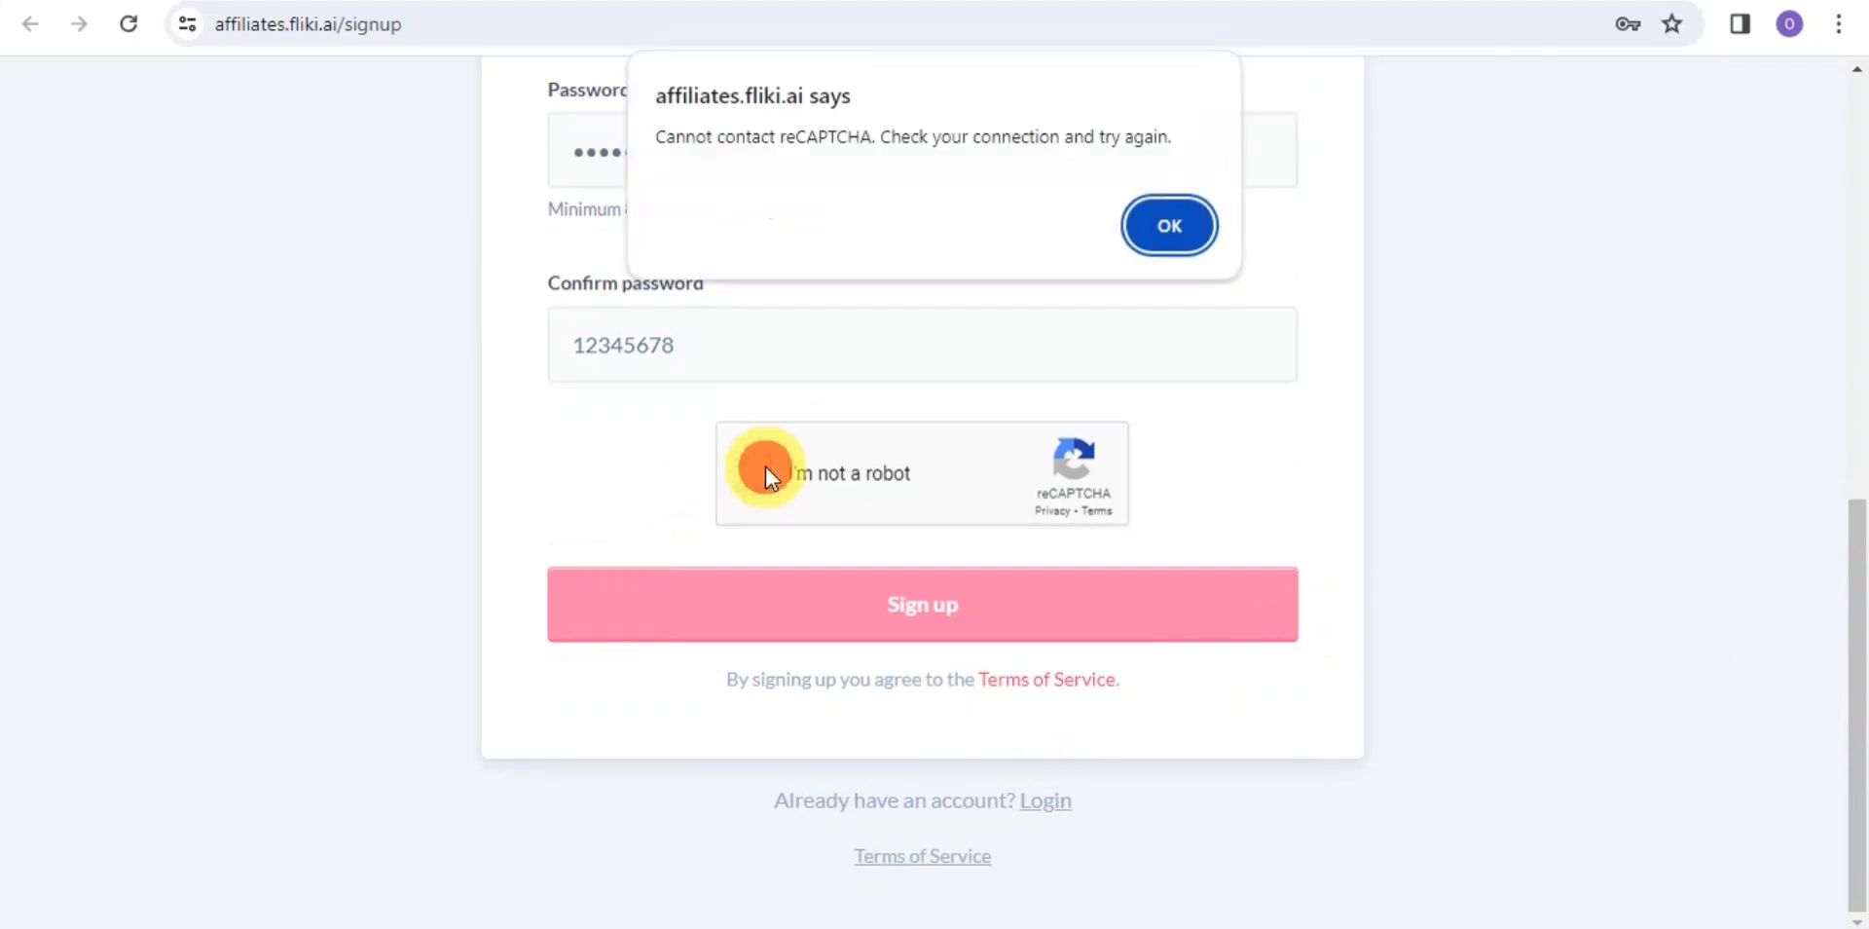
click(1155, 232)
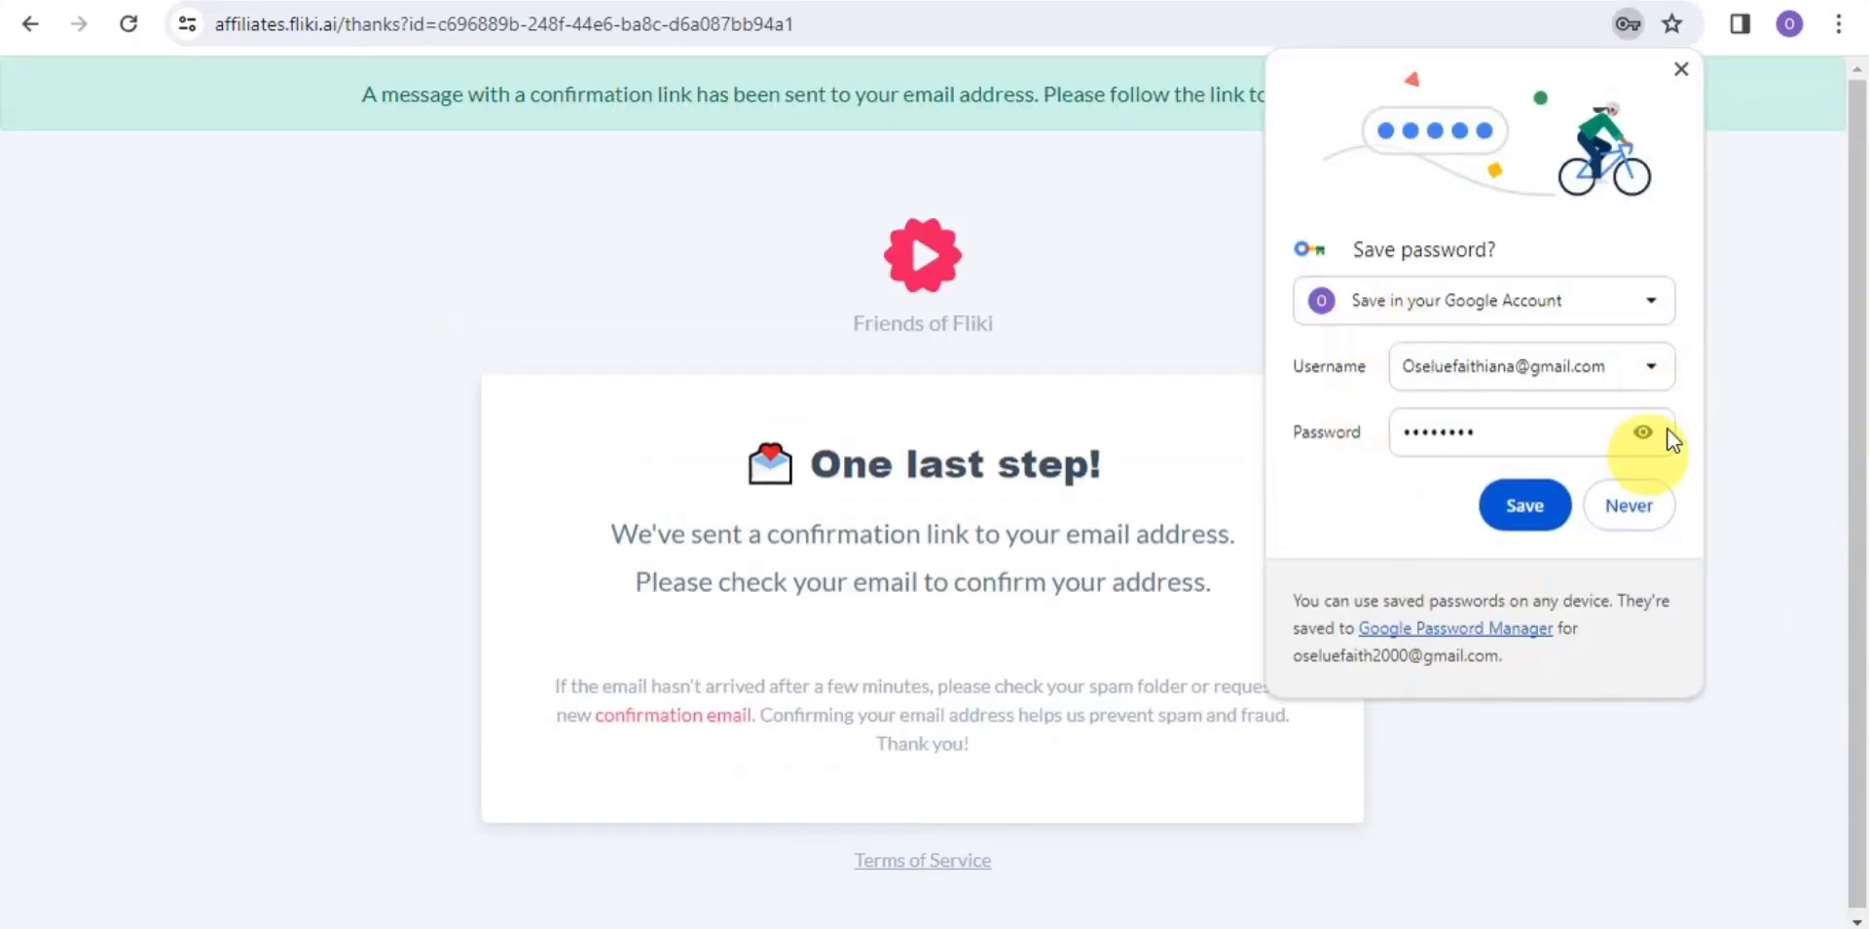
click(1664, 523)
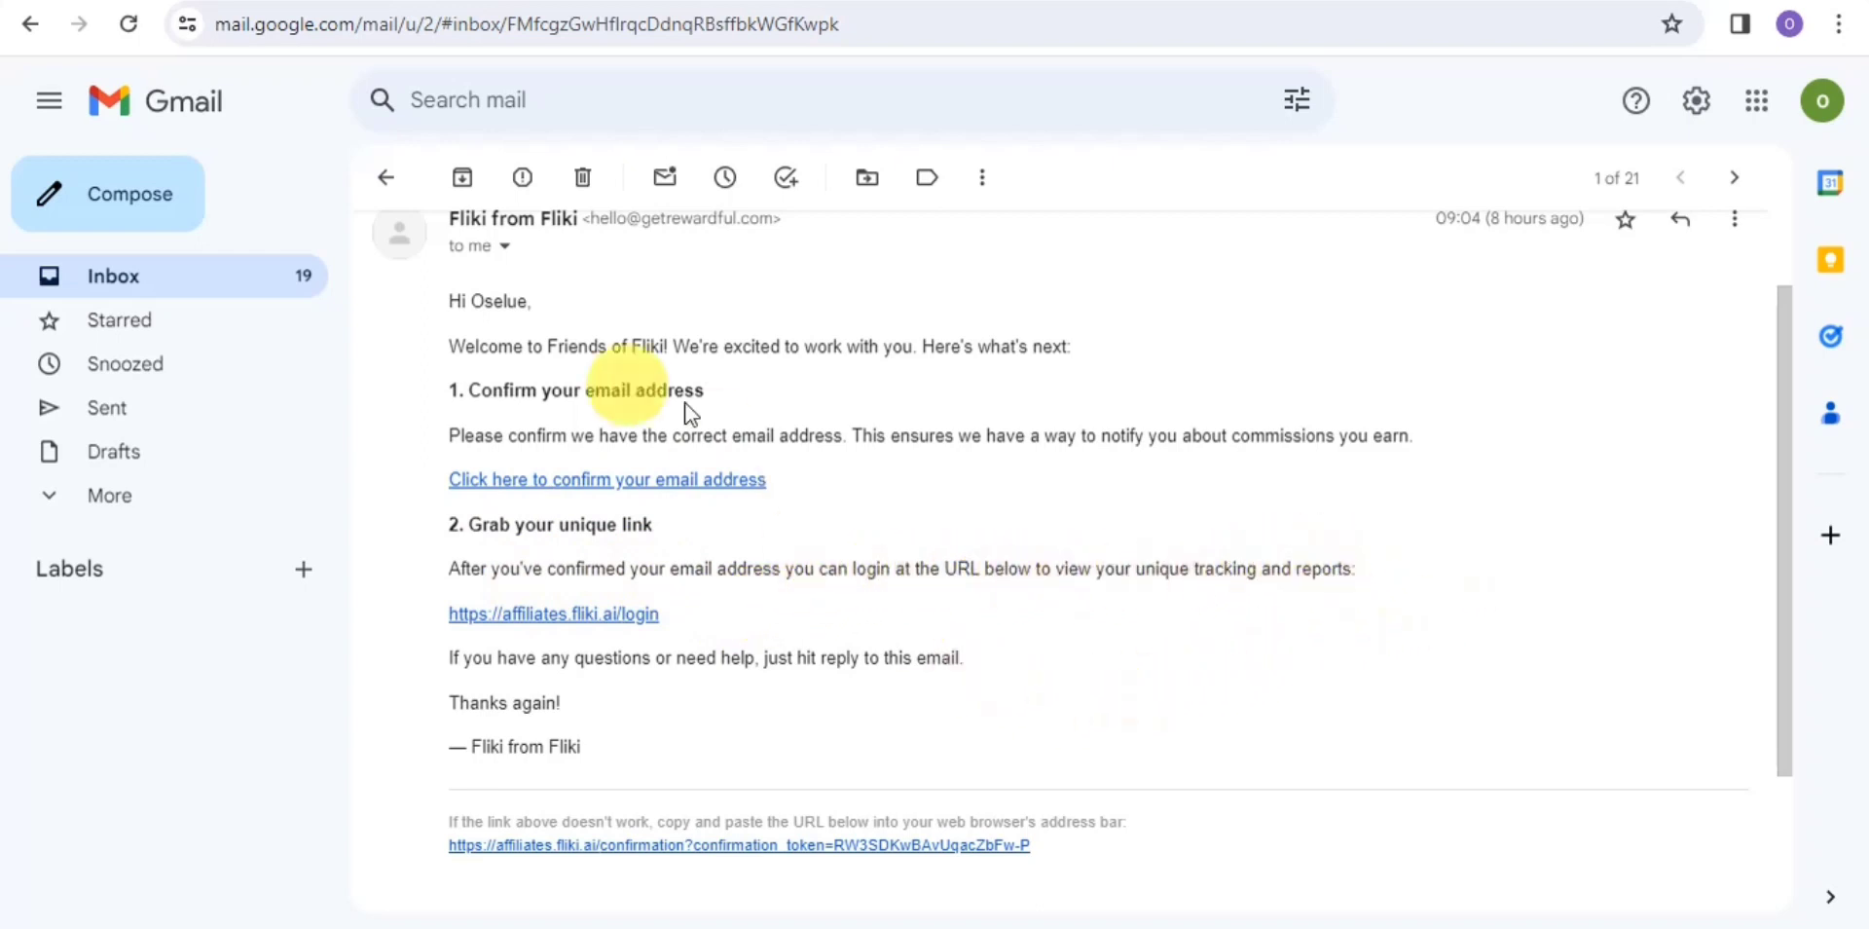
Follow the 'Click here to confirm your email address' link in Fliki's welcome e-mail
click(529, 482)
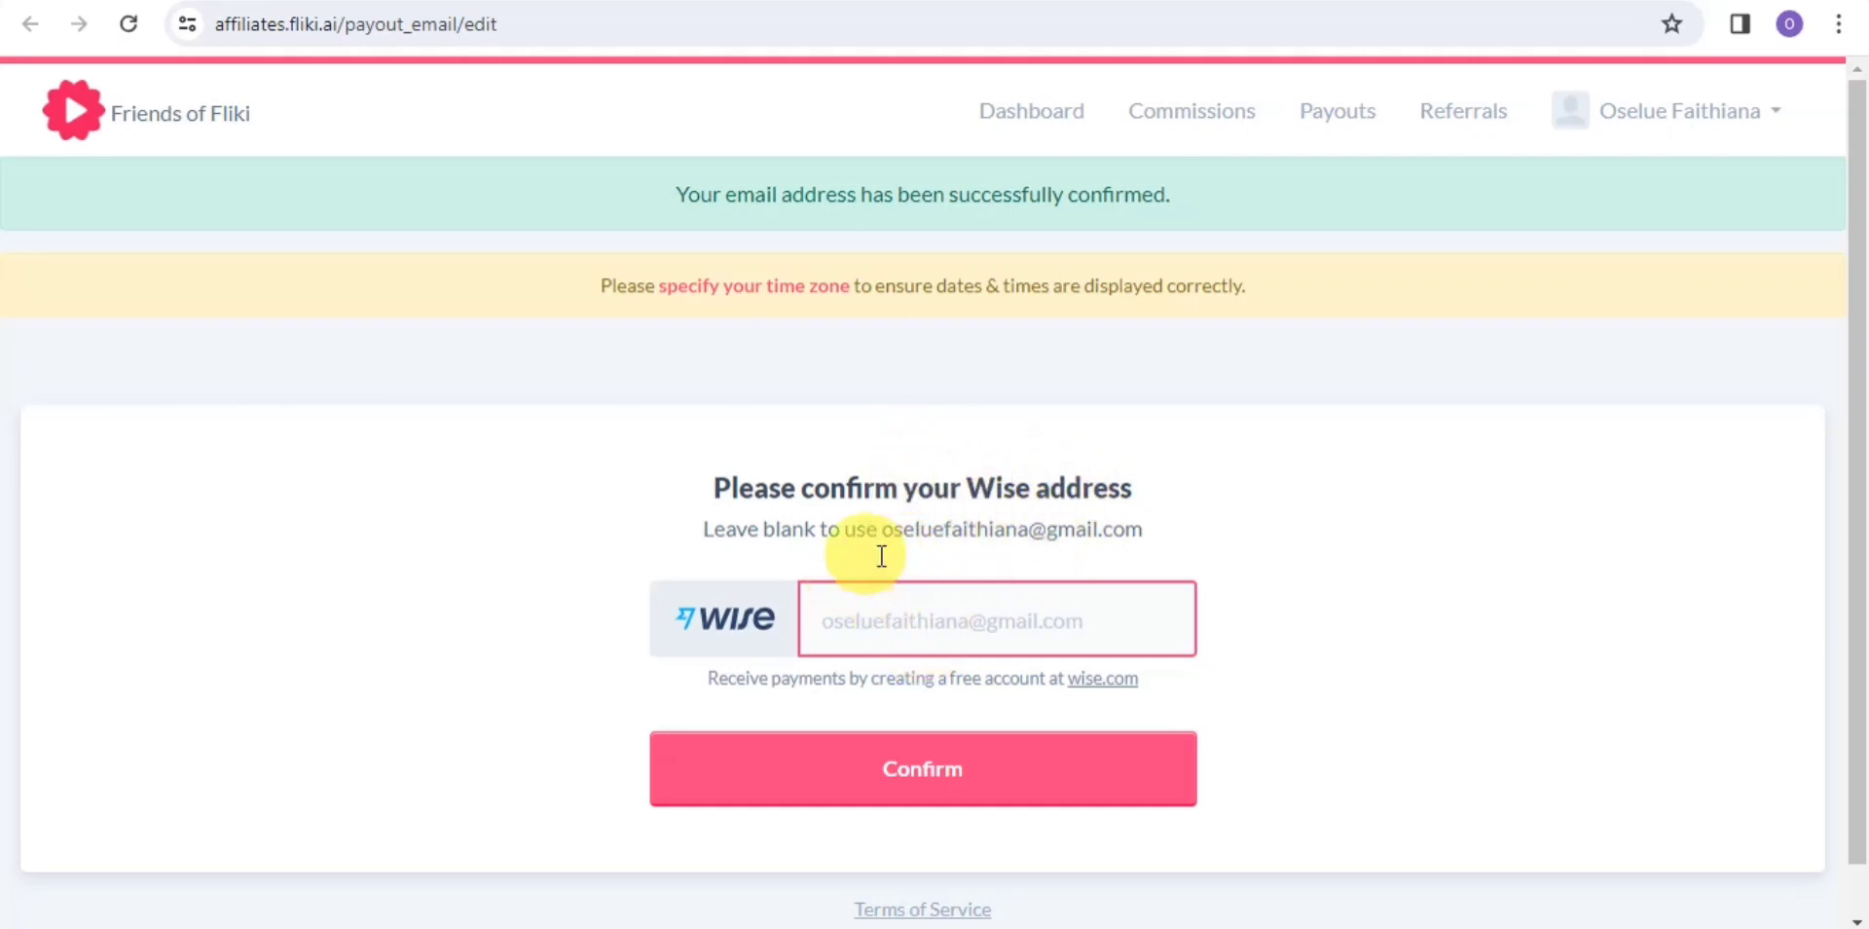
Select the Wise email field to enter the payout address
click(957, 627)
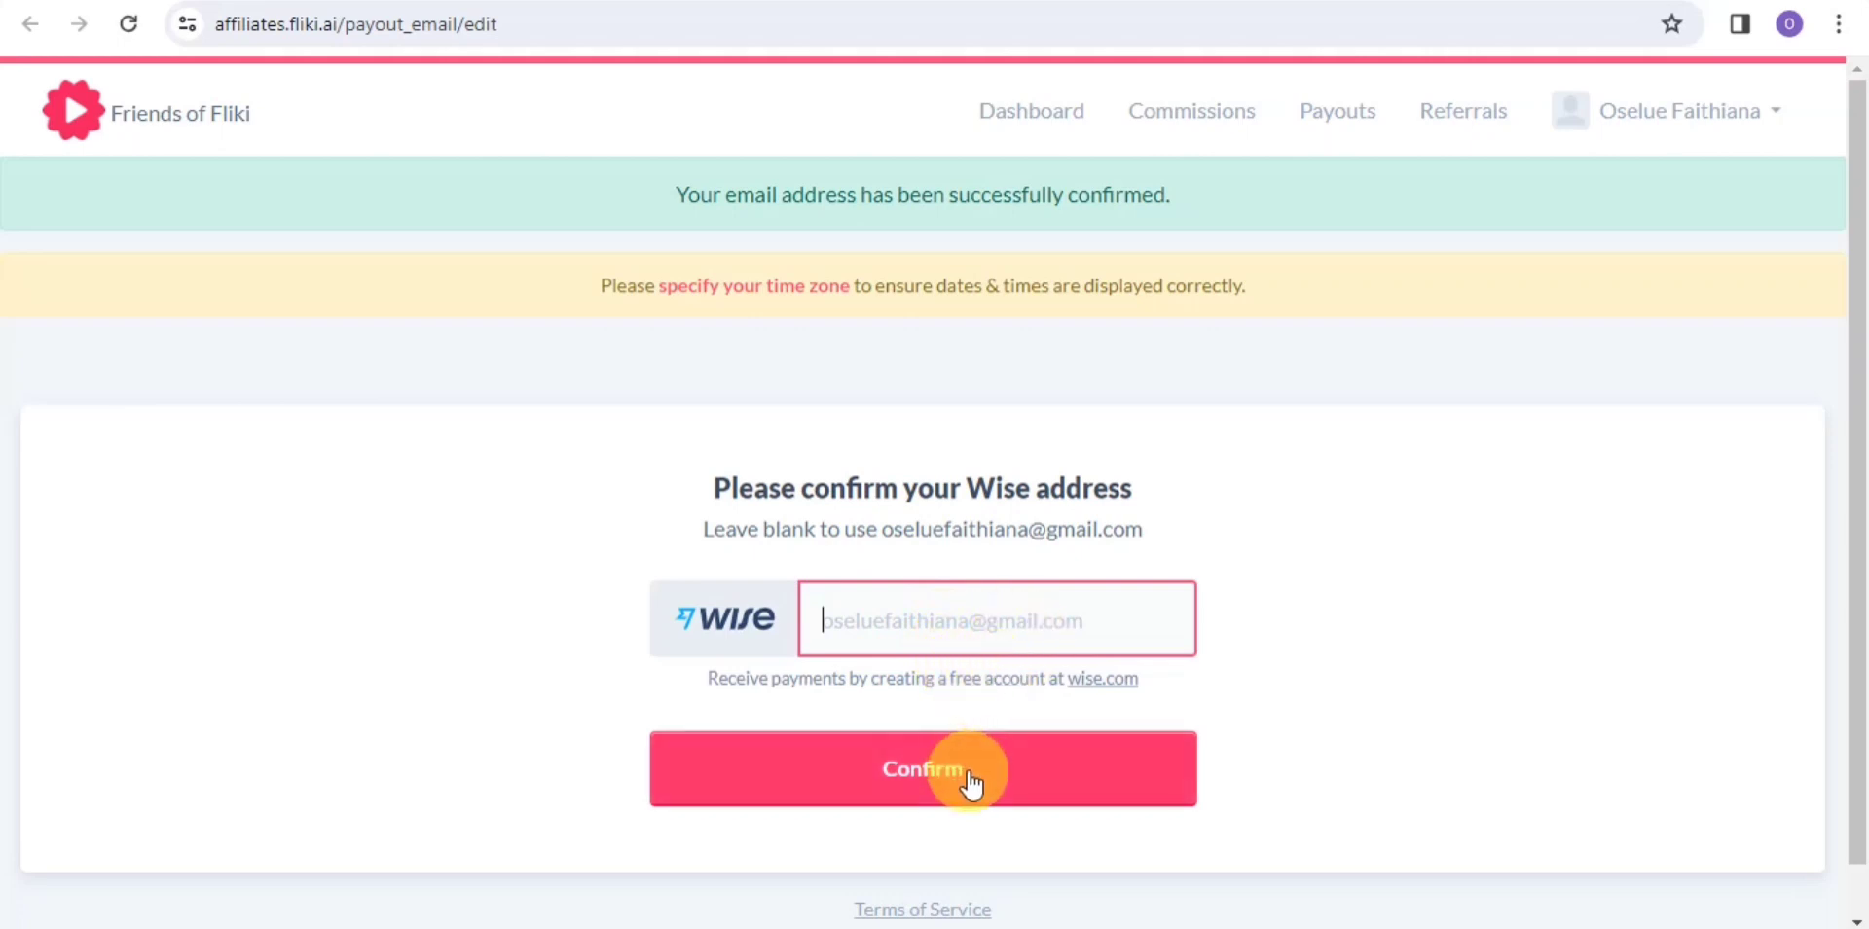
click(861, 619)
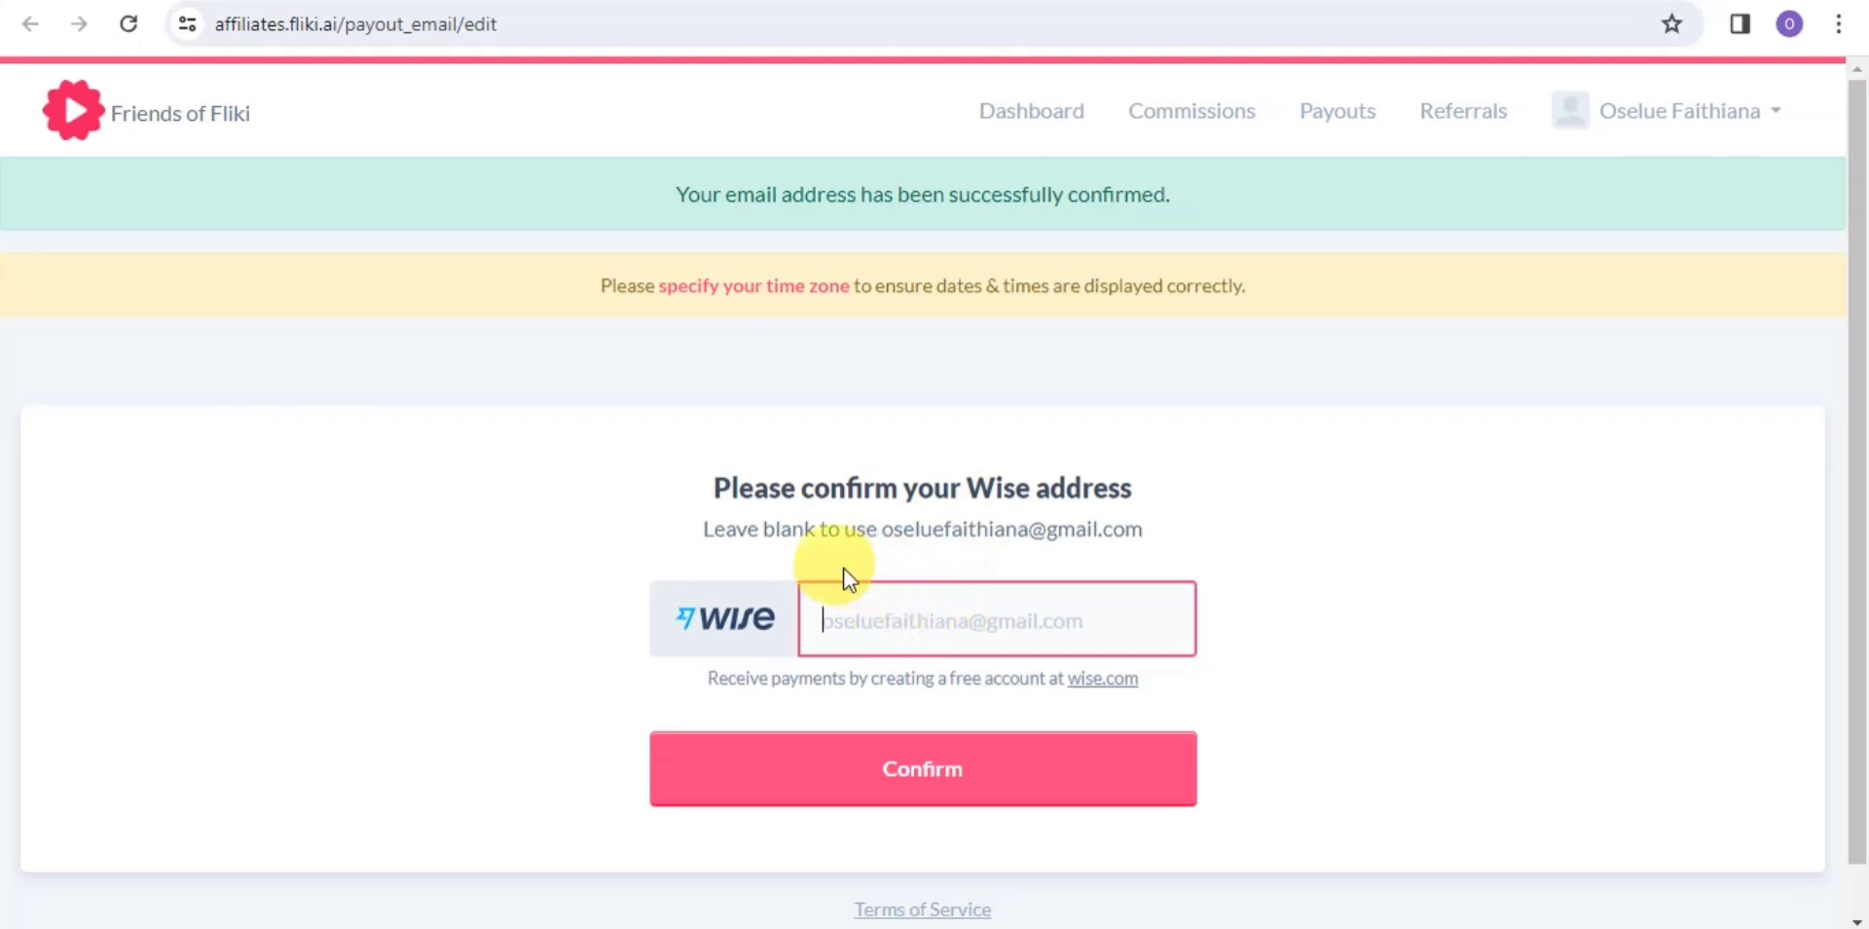
Finish entering the Wise payout e-mail and scroll the dashboard to the Links table
text(ose)
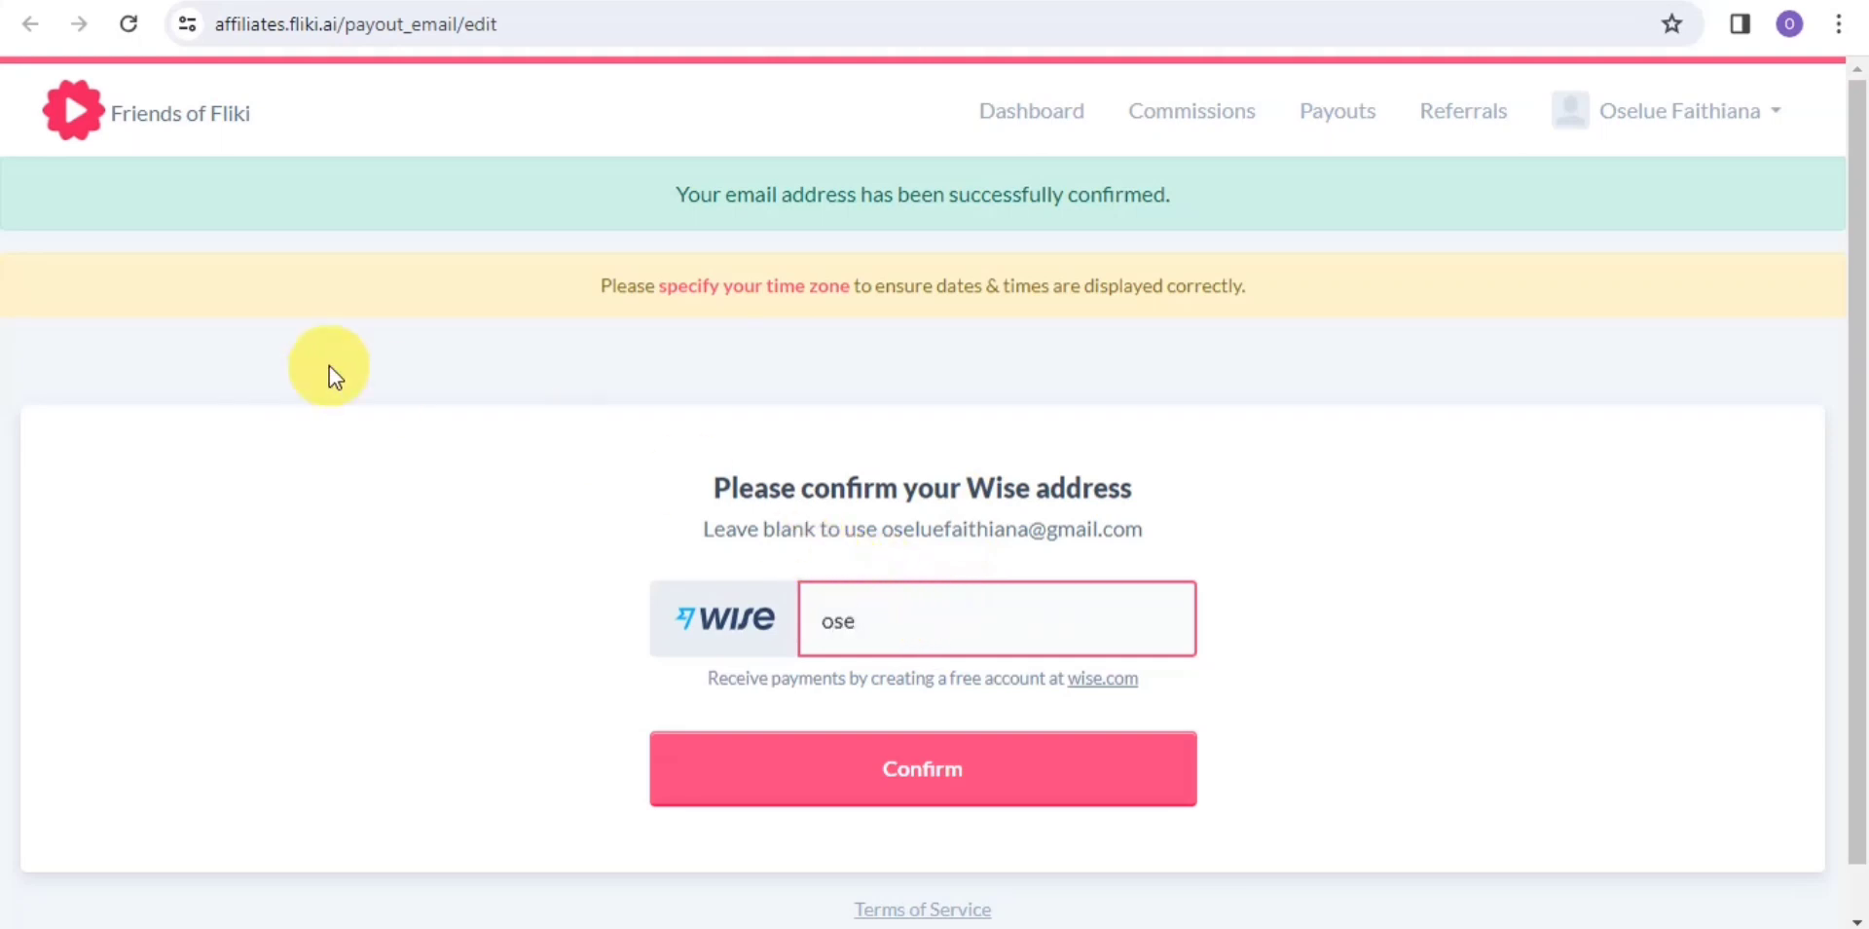
text(lu)
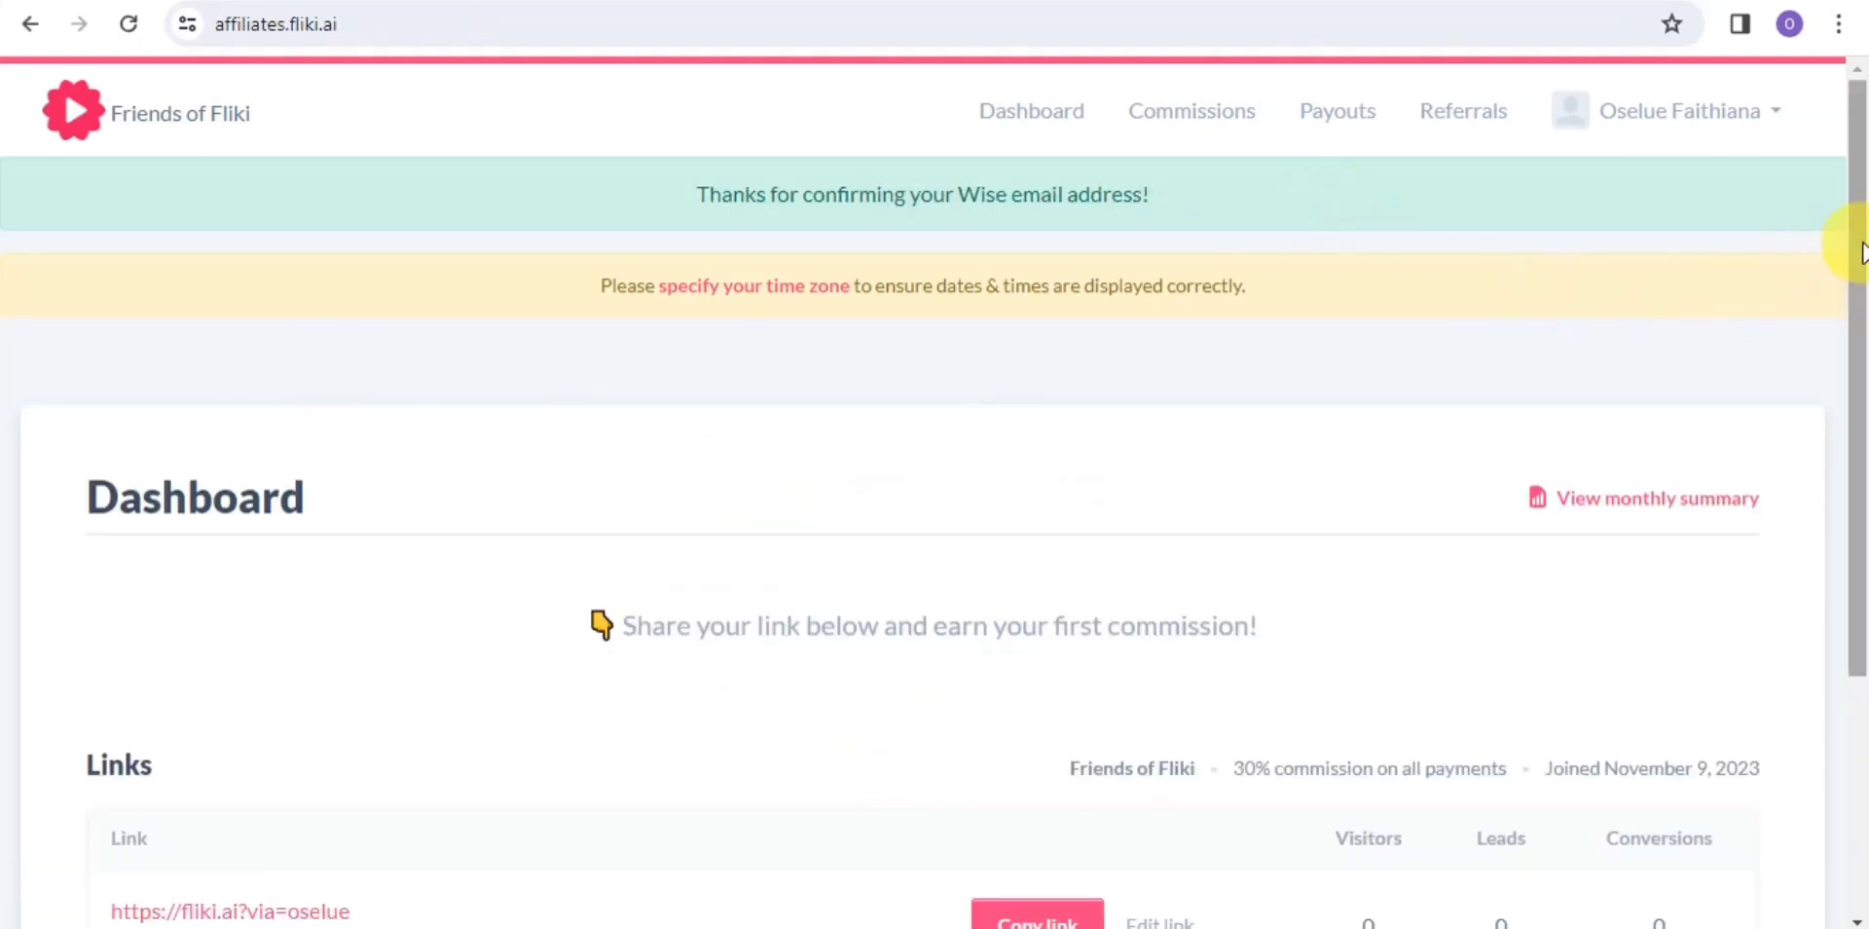
drag(1855, 243, 1861, 526)
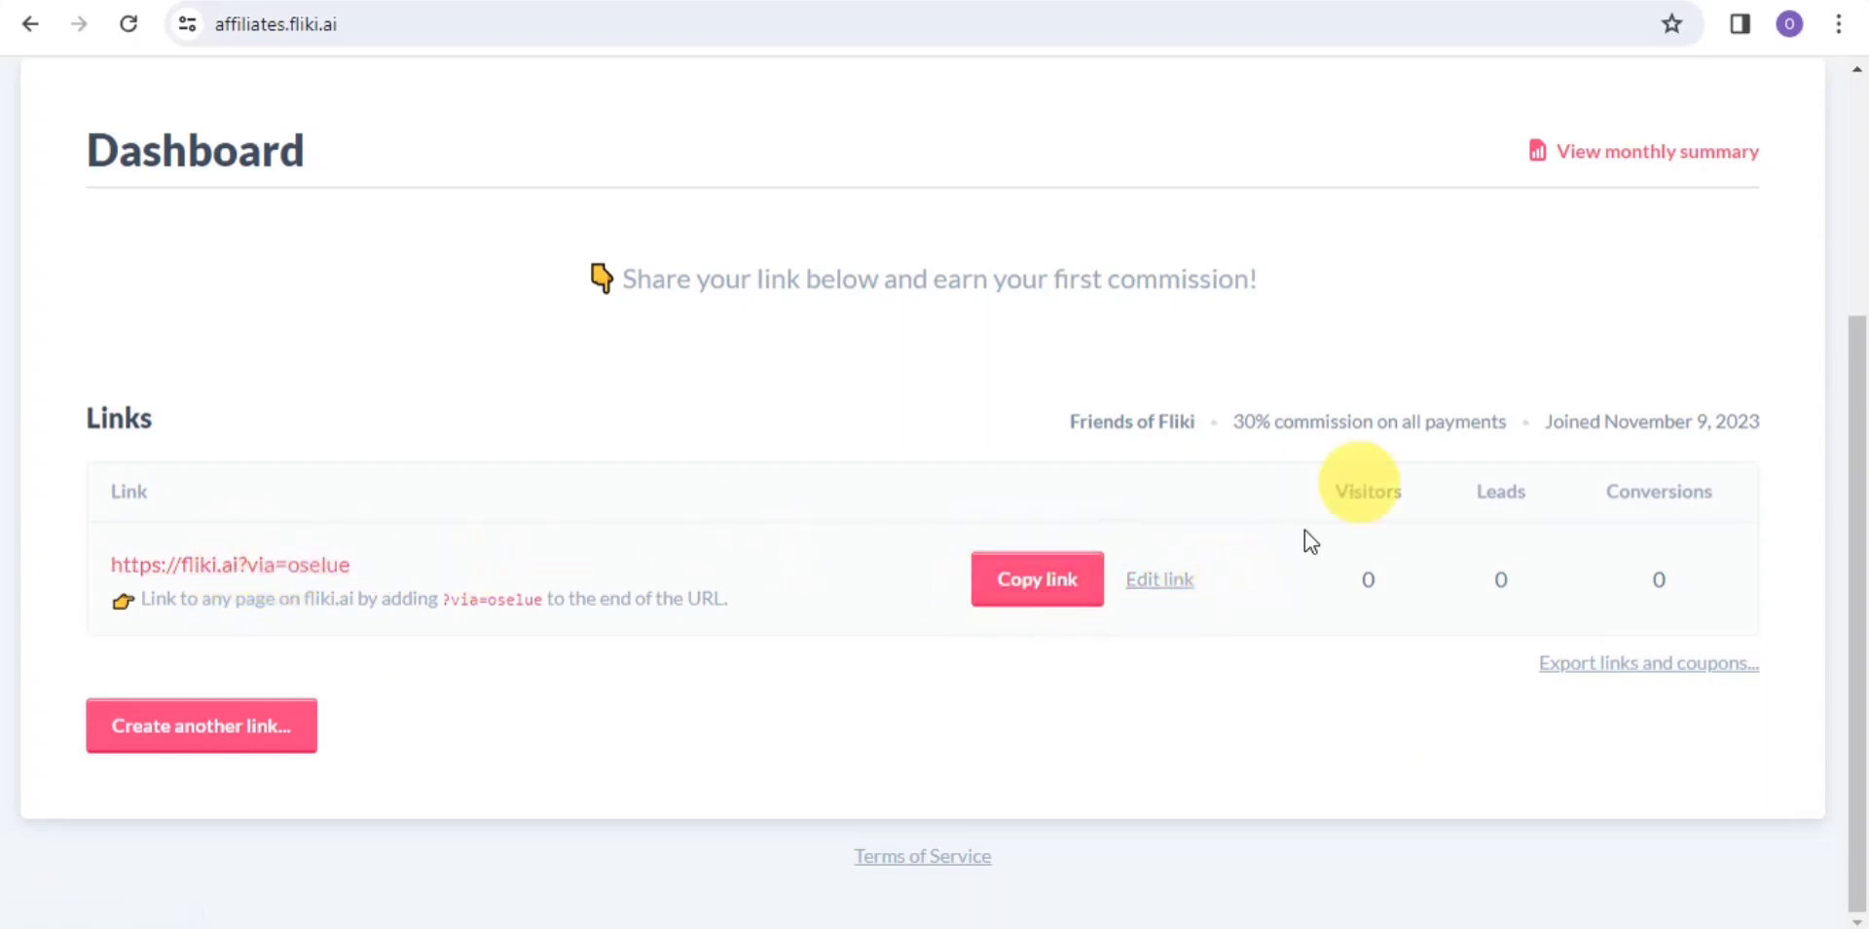
Switch between the dashboard and the Fliki Affiliate Program page, ending on the program page
mouse_move(1618, 407)
click(345, 2)
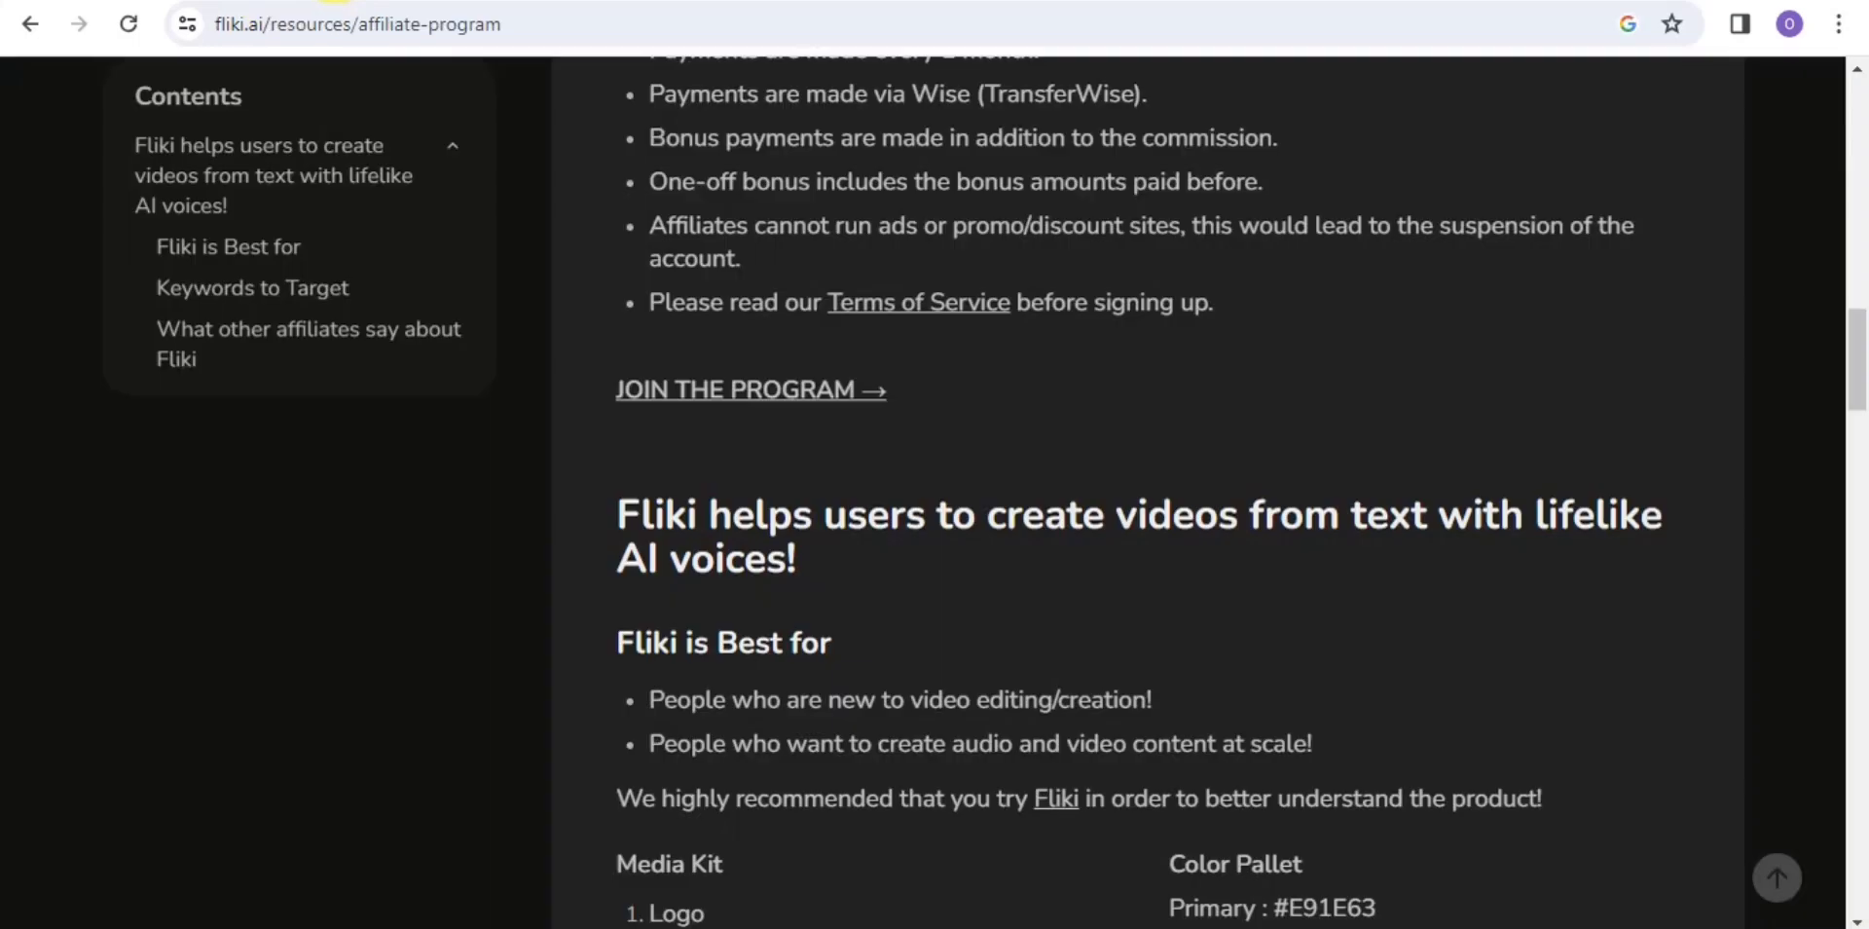
drag(1856, 362, 1785, 130)
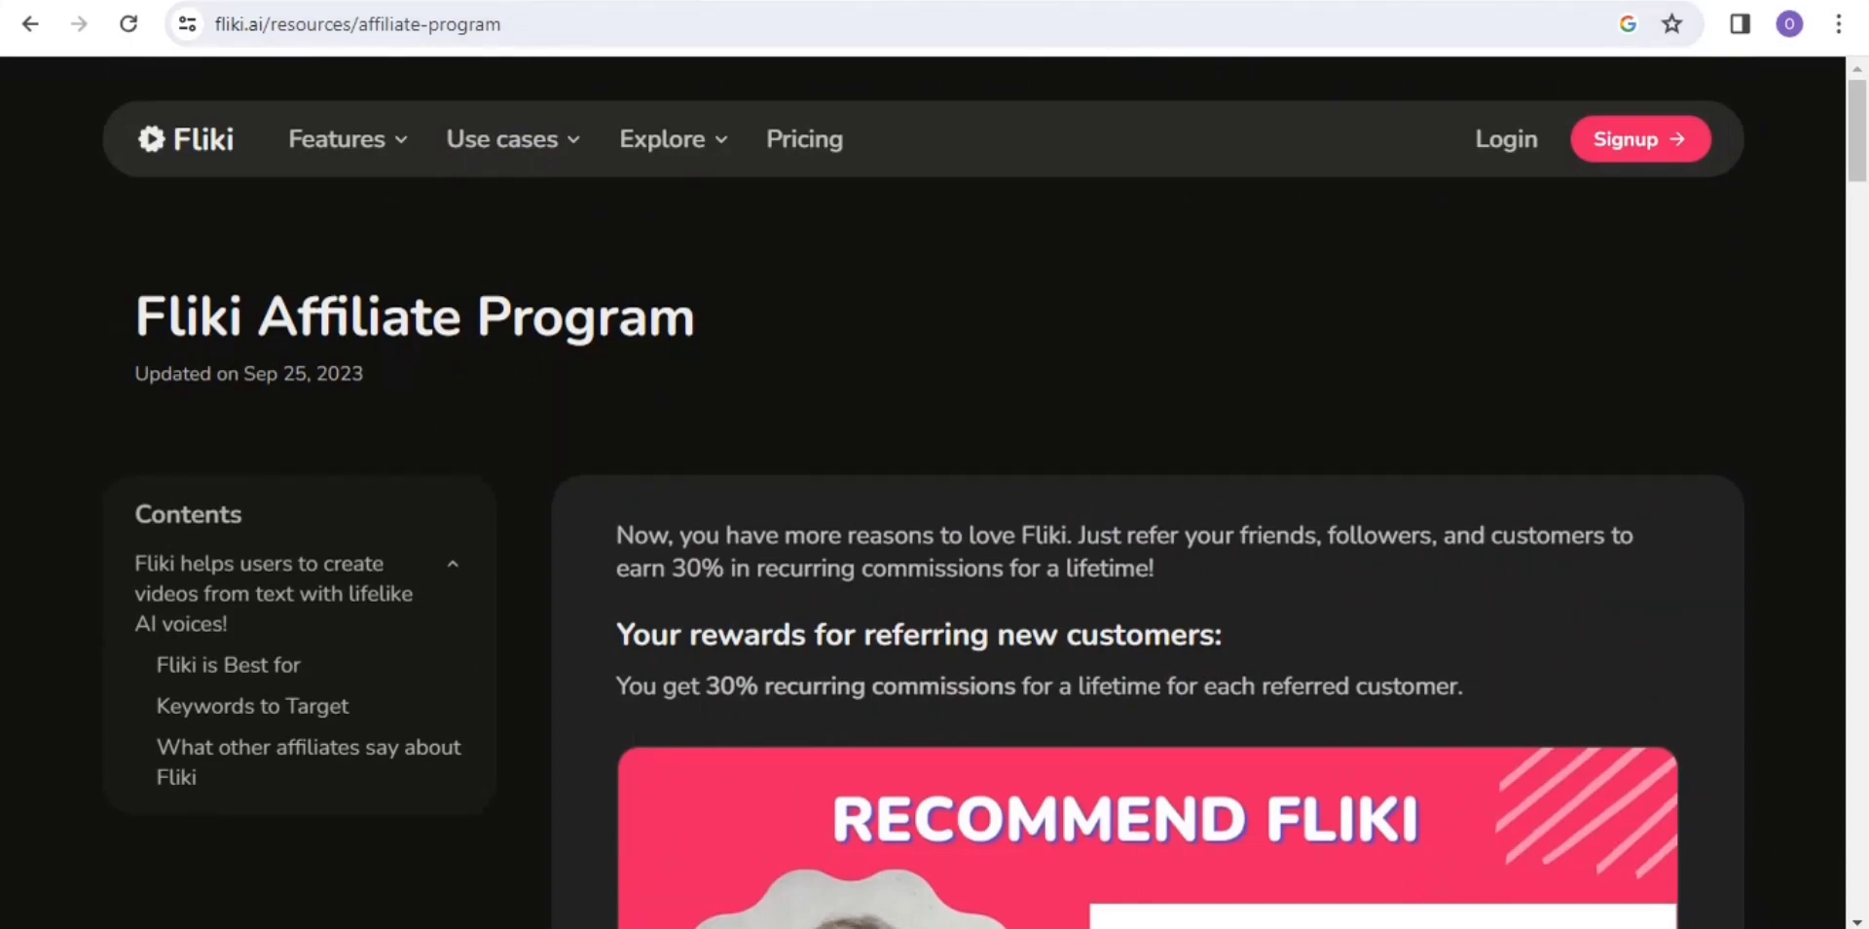
key(ctrl+Tab)
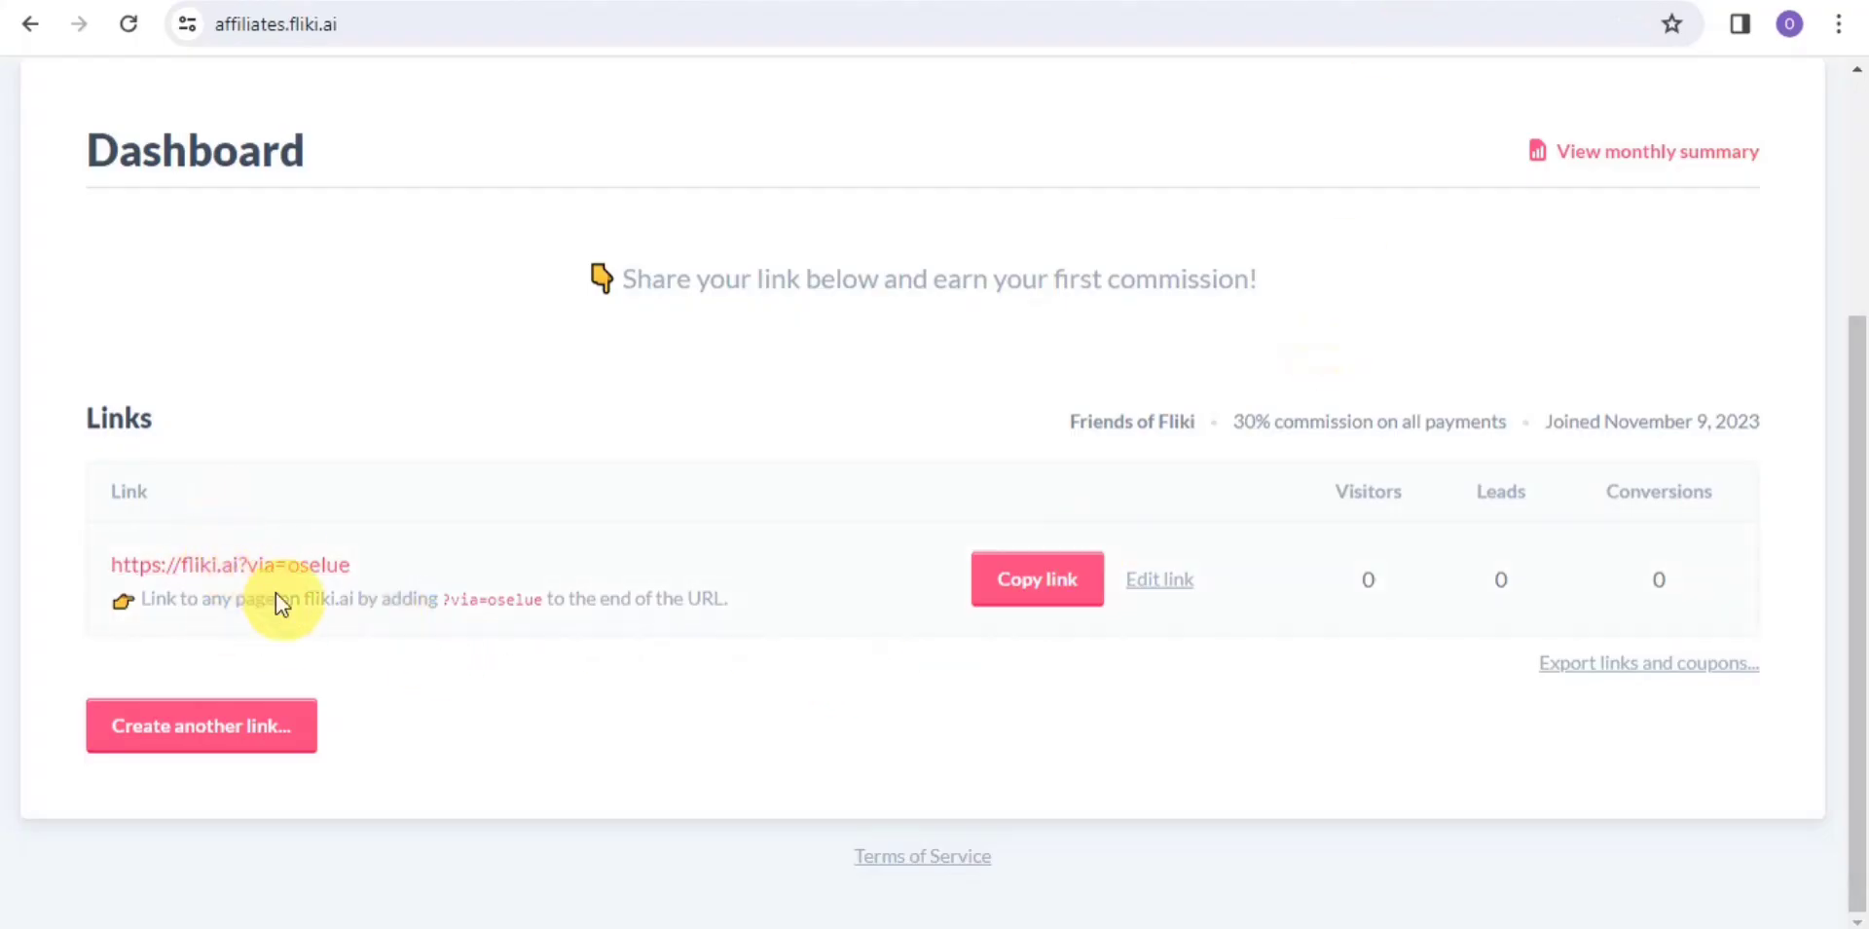
key(ctrl+shift+Tab)
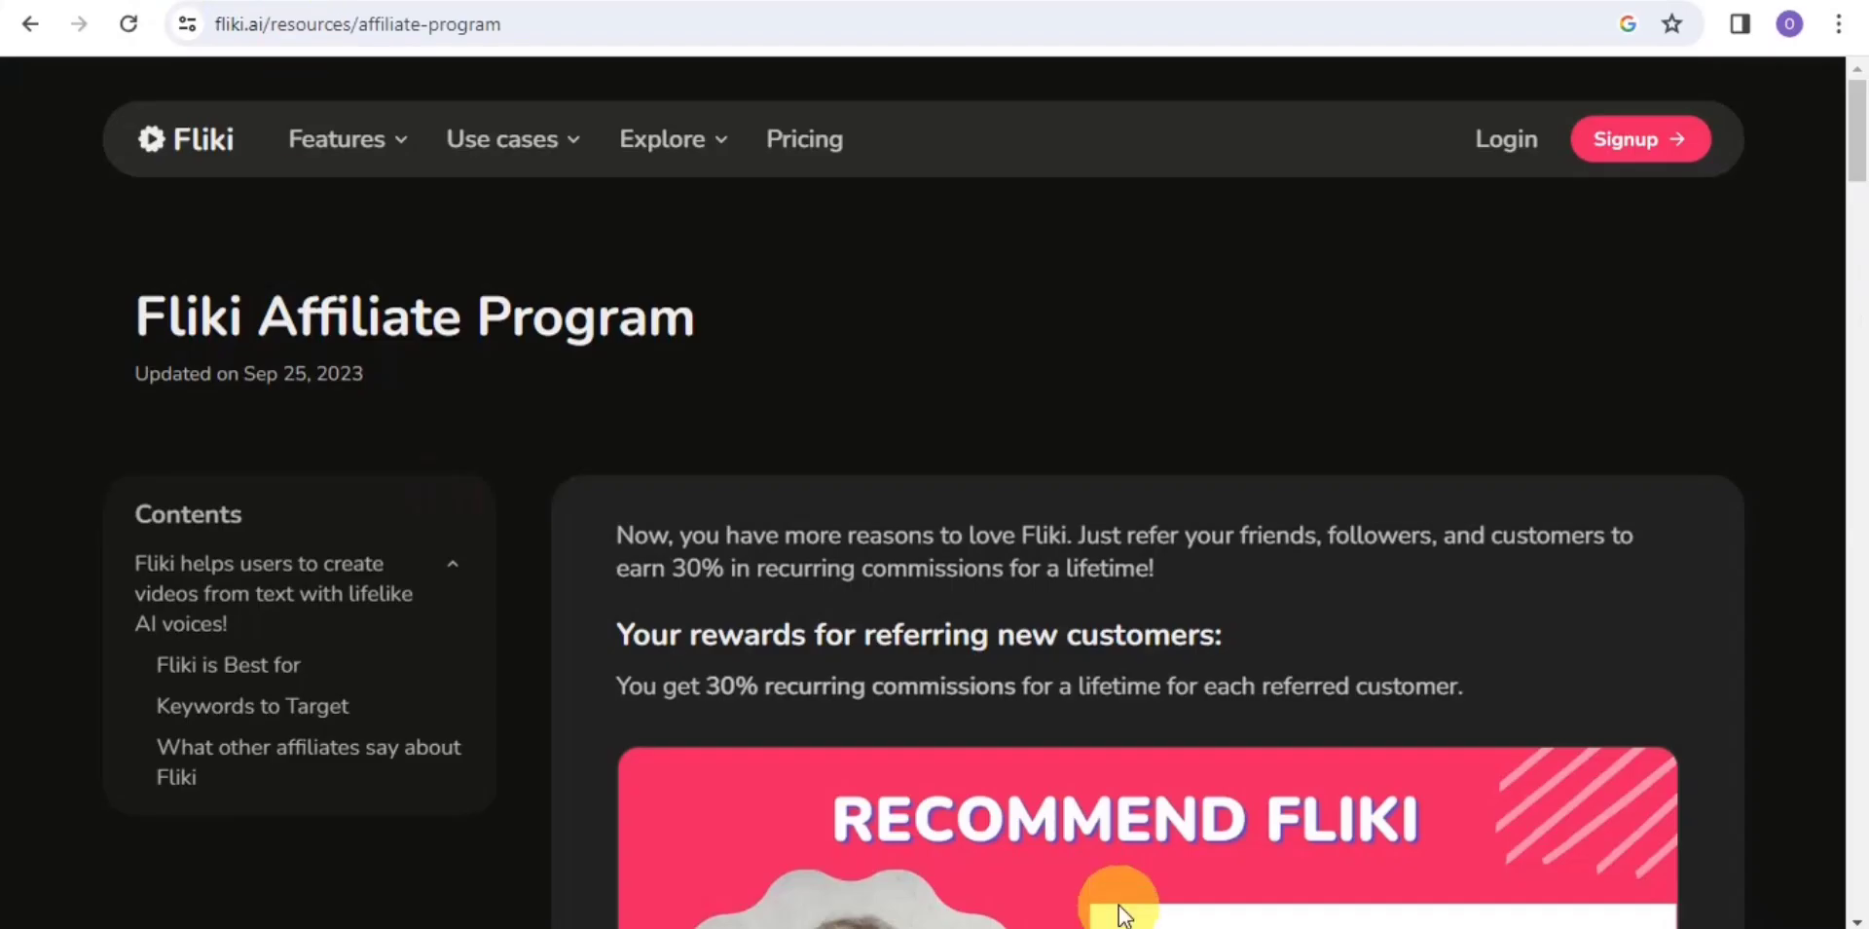